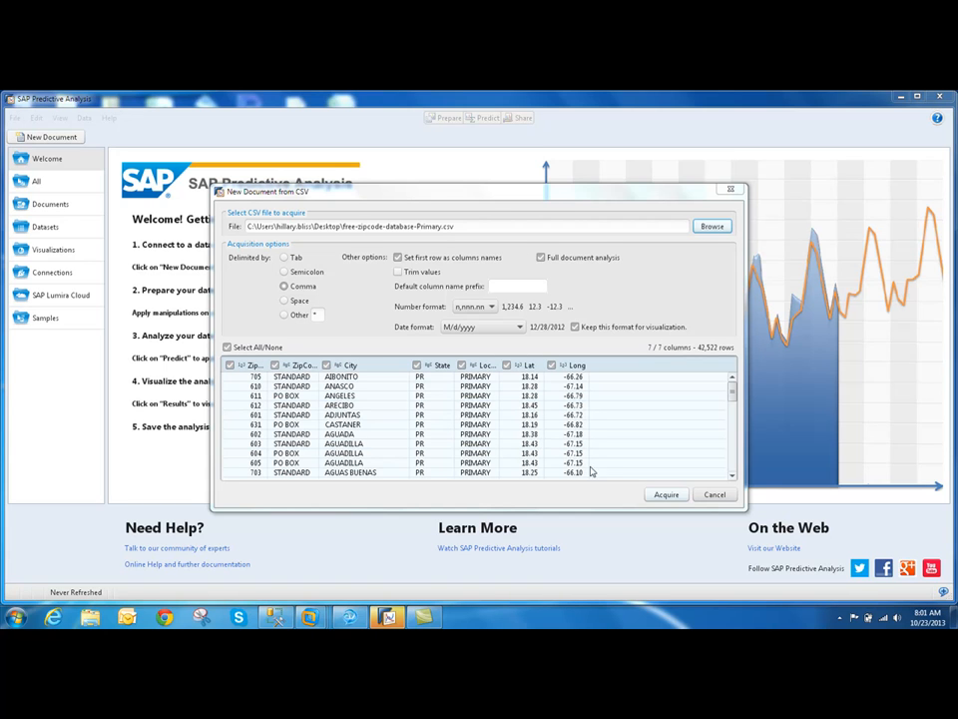
Acquire free-zipcode-database-Primary.csv and inspect the Lat column's blank values with the manipulation tools expanded.
click(666, 494)
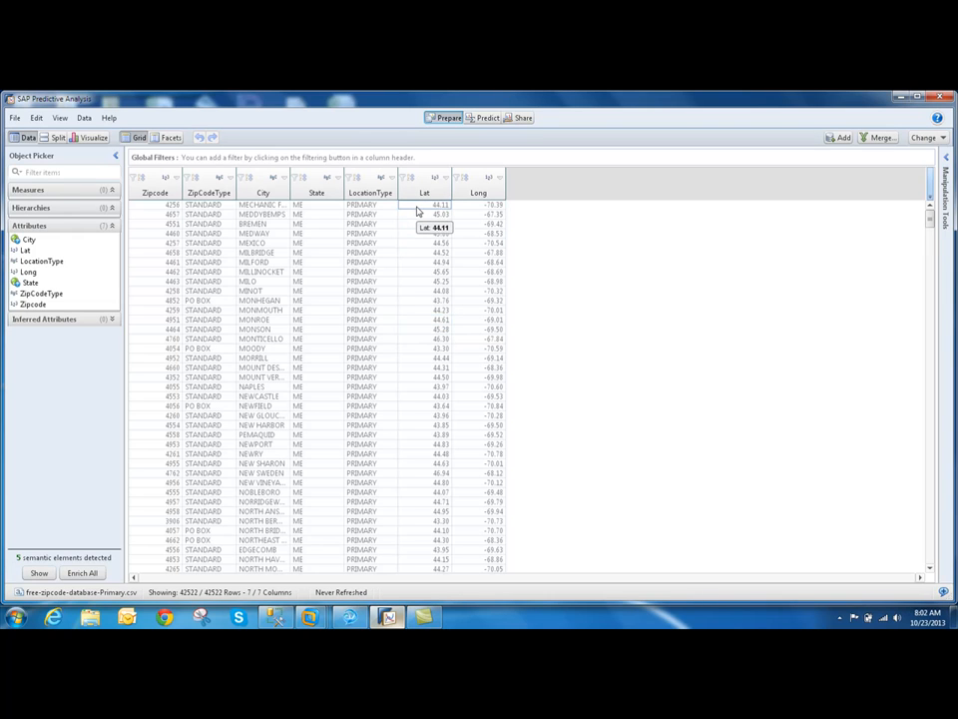
click(945, 158)
click(436, 243)
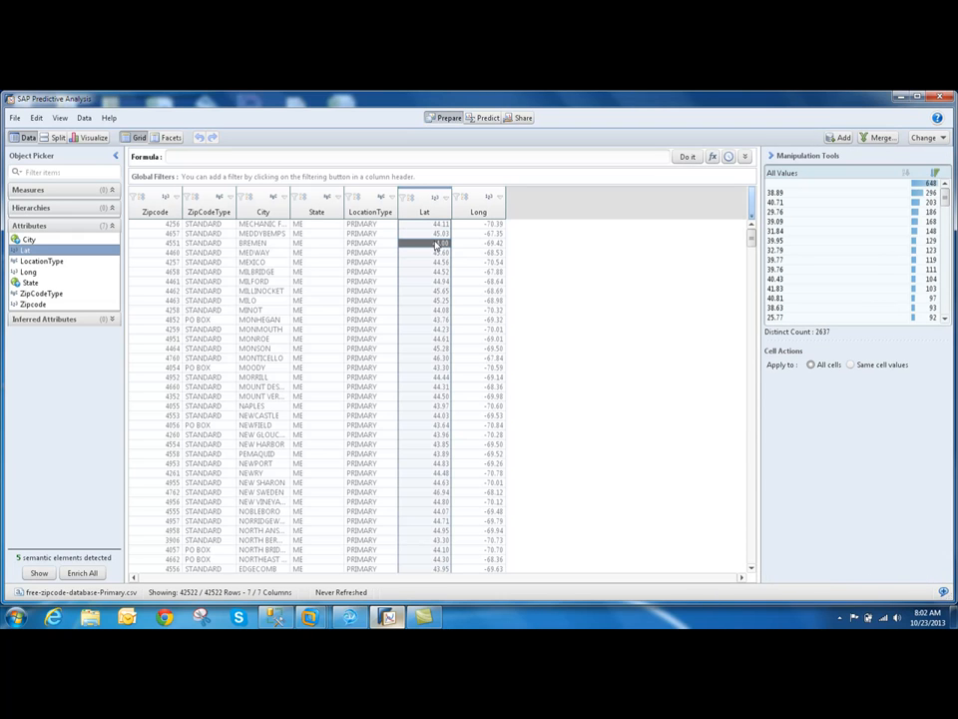
click(780, 186)
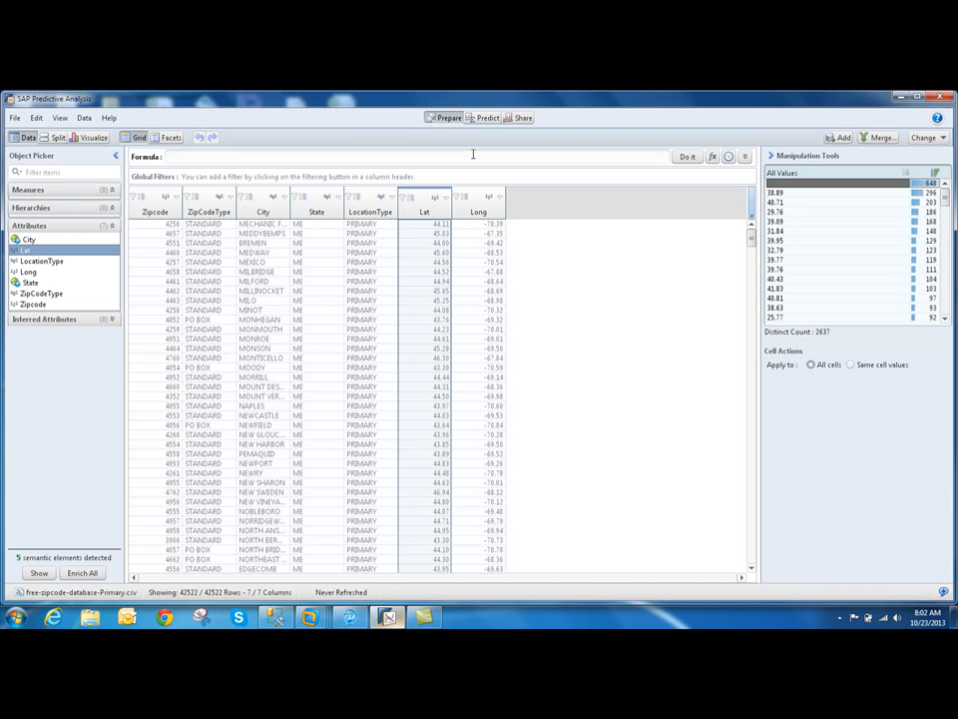
Create a calculated column with the formula "if IsNull({Lat}) then 0.00 else {Lat}".
click(473, 153)
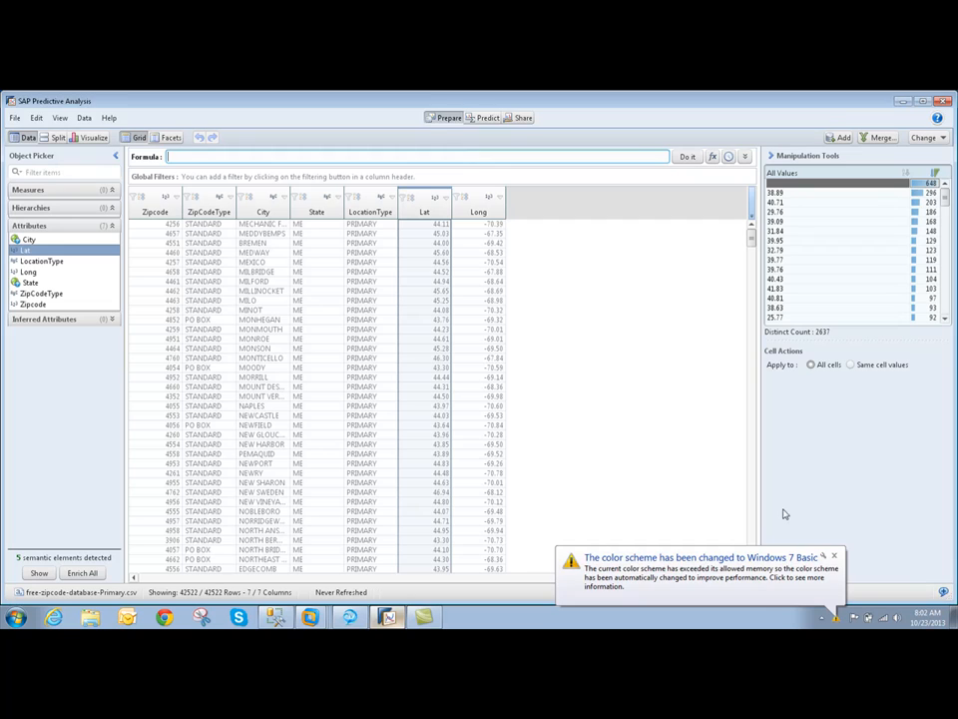
click(834, 555)
click(278, 158)
text(if)
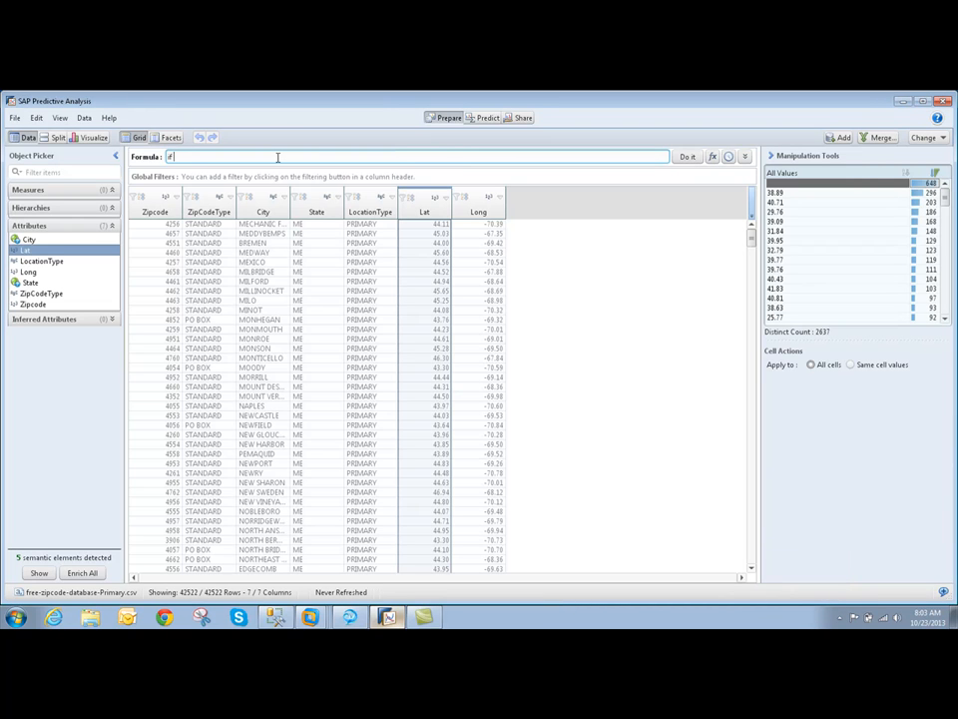
text( is)
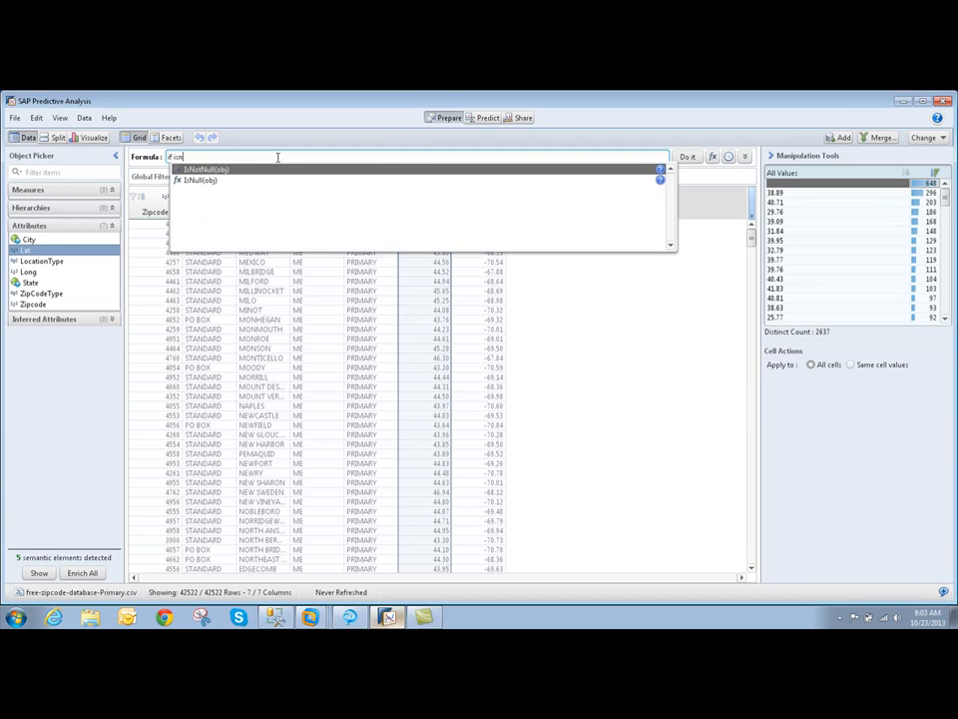
text(n)
key(Down)
key(Return)
text(La)
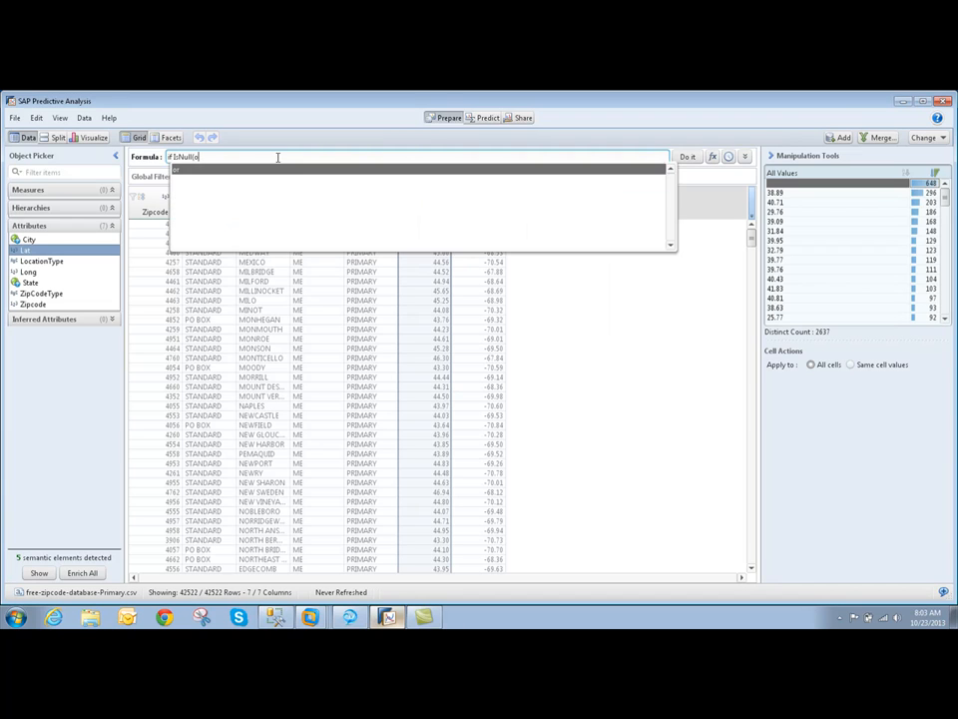
key(Return)
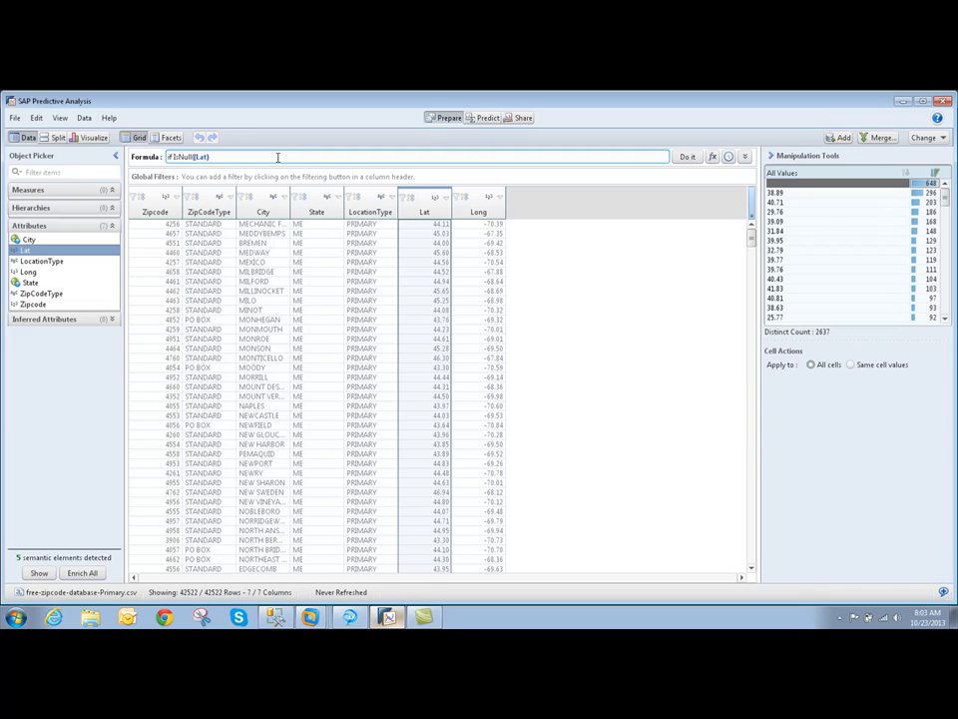
text() then)
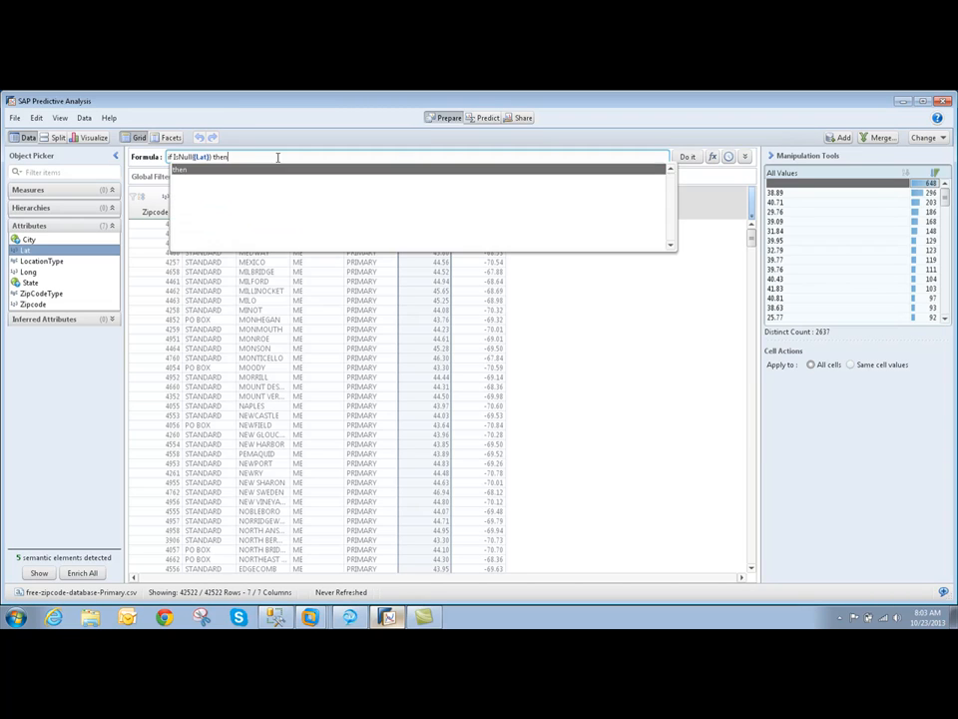
text( 0.00)
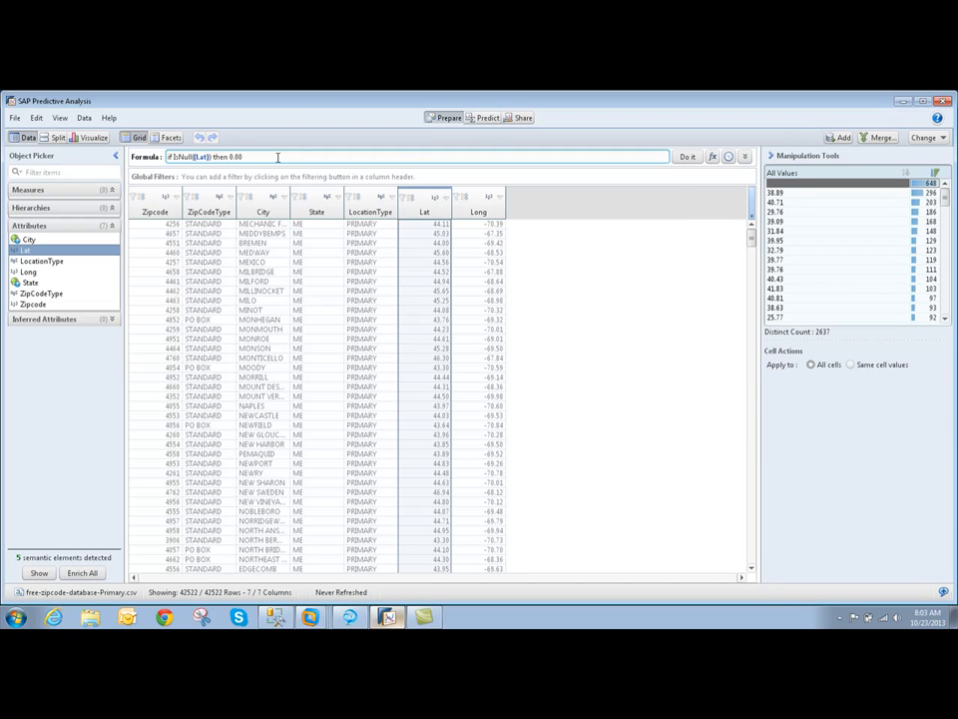
text( else Lat)
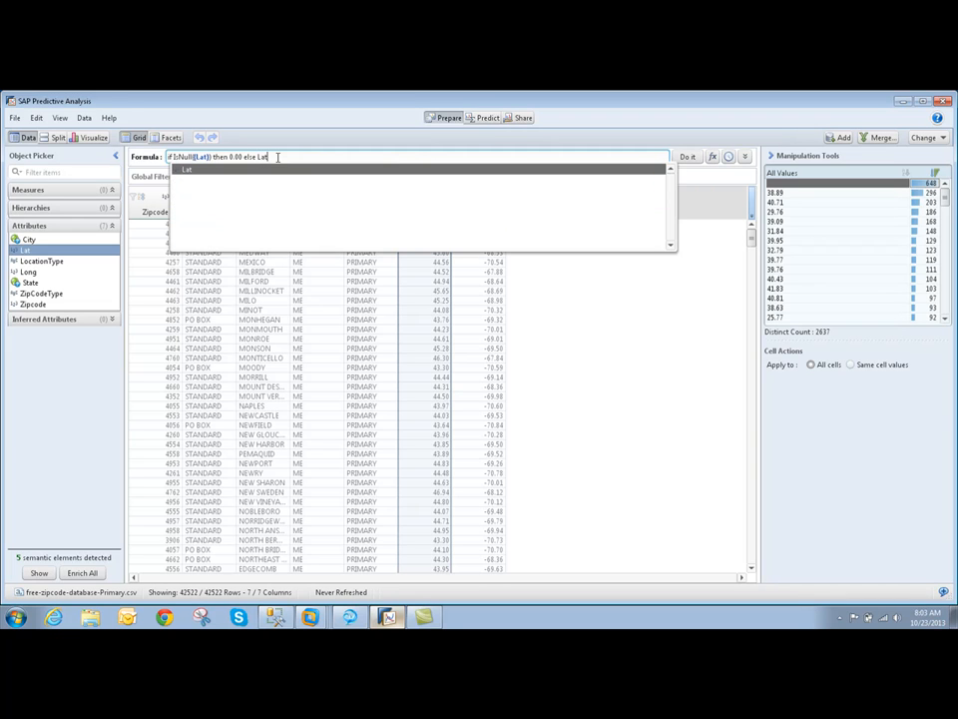
key(Return)
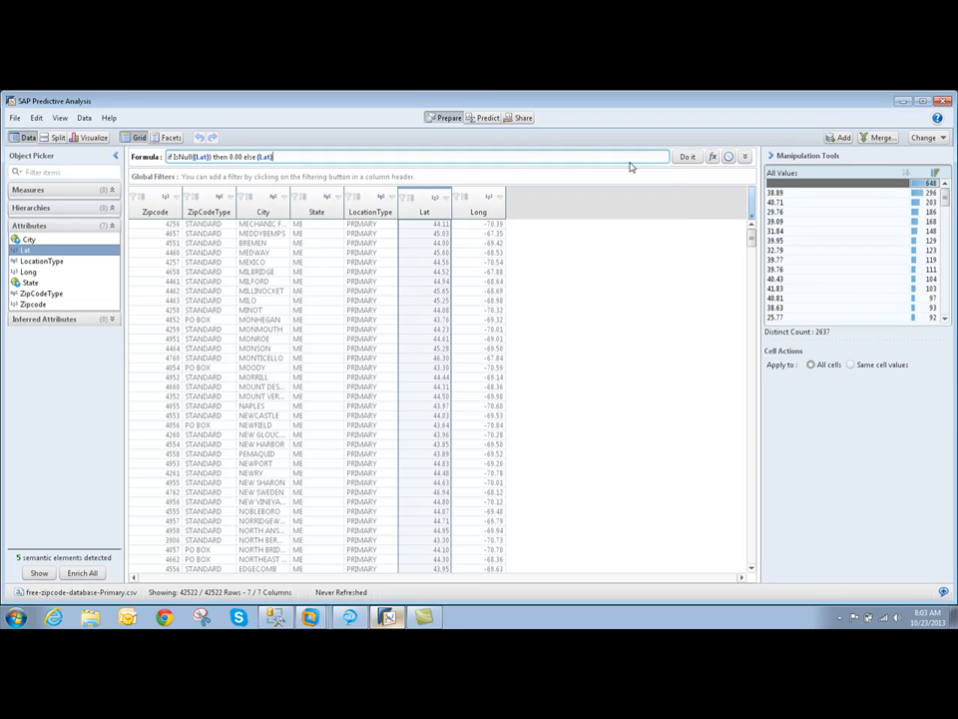
click(687, 157)
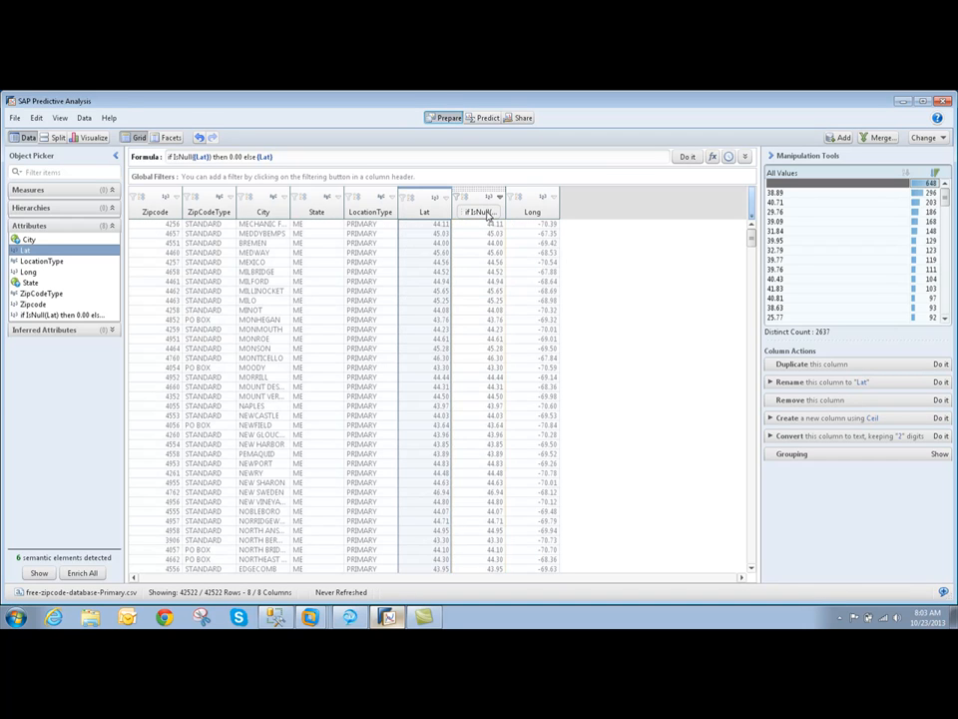
Rename the new calculated latitude column to LAT_NON_NULL.
click(487, 212)
text(LAT_NON_NULL)
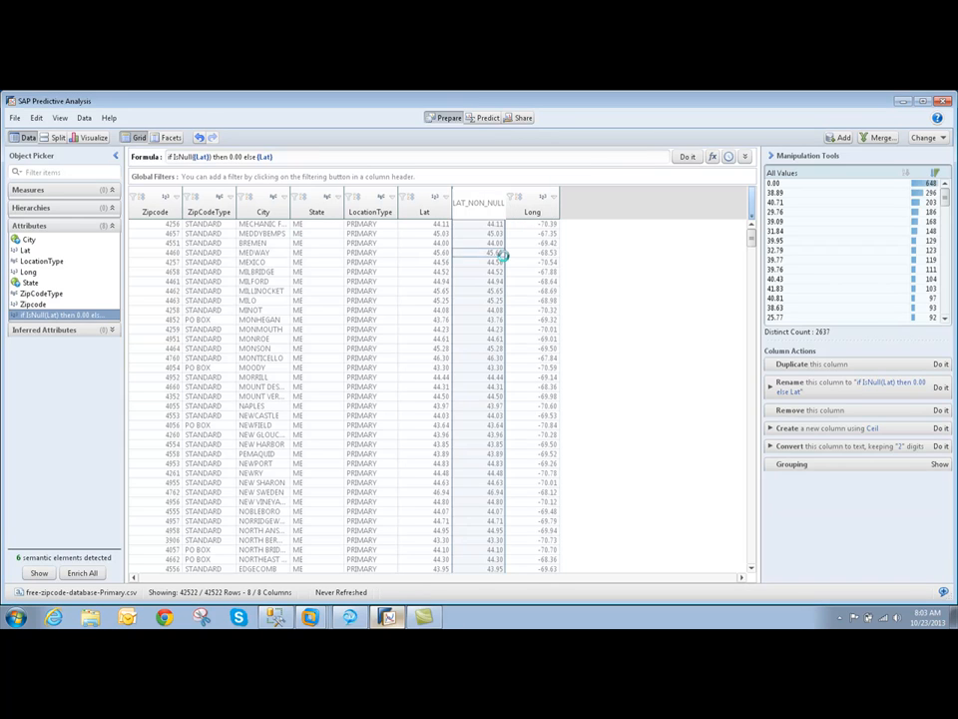
key(Return)
Create a calculated column from Long with the formula "if IsNull({Long}) then 0.00 else {Long}".
click(534, 225)
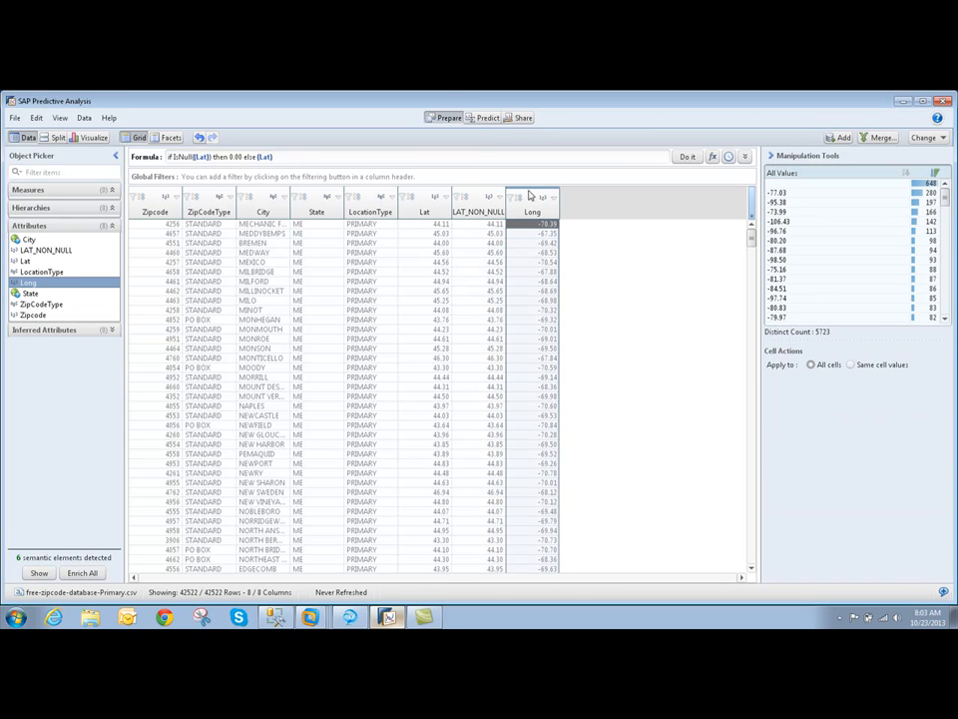
drag(308, 158, 122, 142)
text(if is)
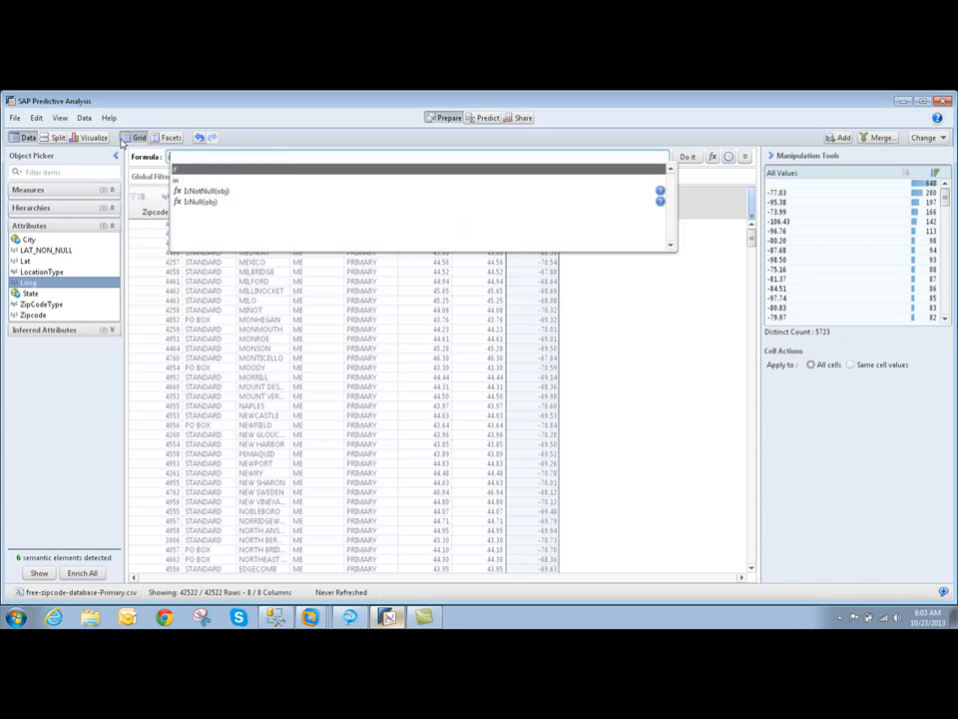
key(Down)
key(Return)
key(BackSpace)
key(BackSpace)
text(lon)
key(Return)
text(then 0.00 else {Long)
key(Return)
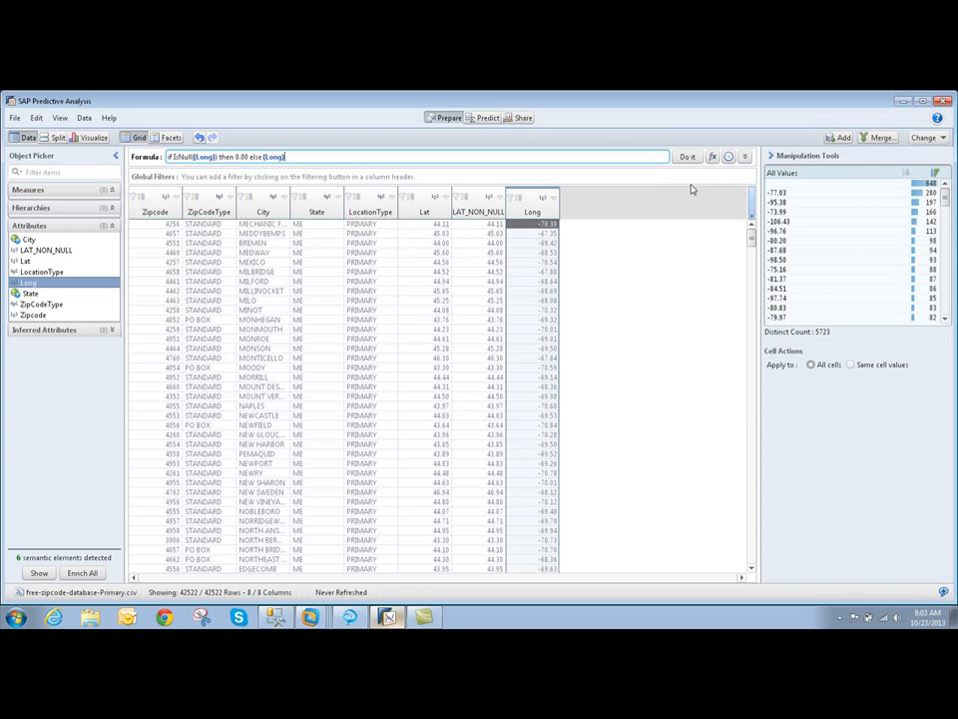
key(Return)
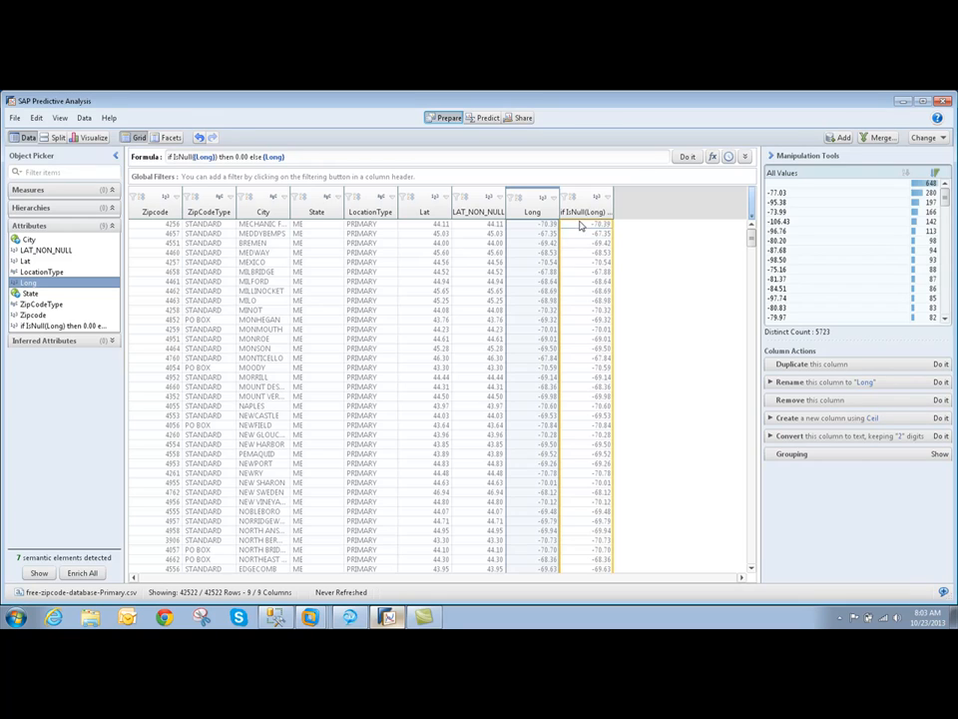
Rename the new calculated longitude column to LONG_NON_NULL.
double_click(581, 209)
key(BackSpace)
text(LONG_NON_NULL)
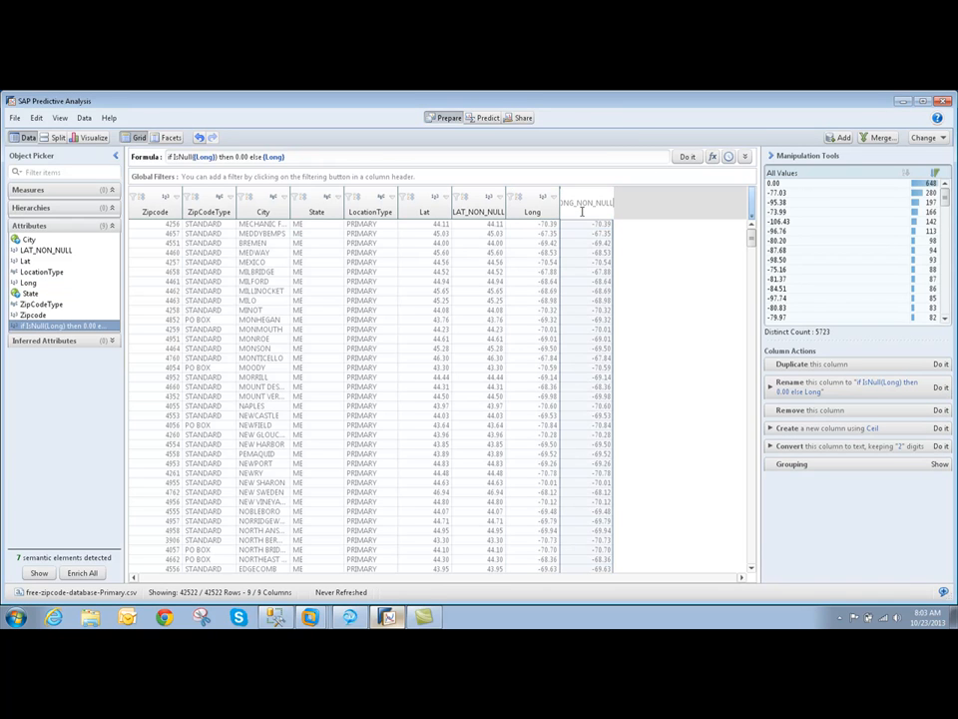
key(Return)
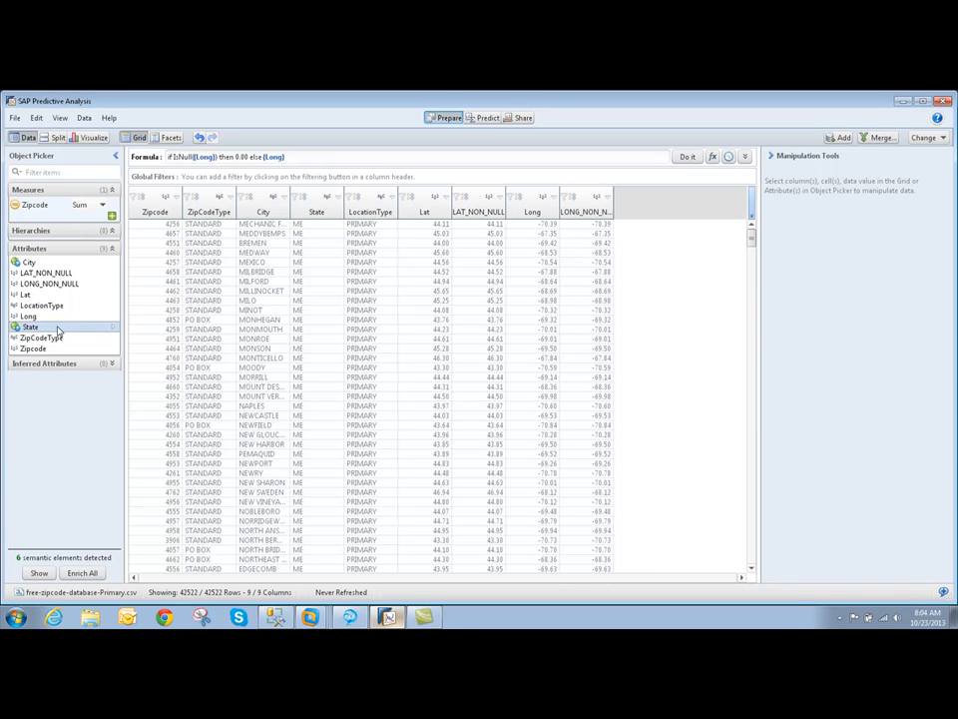
Set up a geographic hierarchy by names from State, mapping Region to State, Sub-Region to None and City to City.
click(115, 329)
right_click(115, 329)
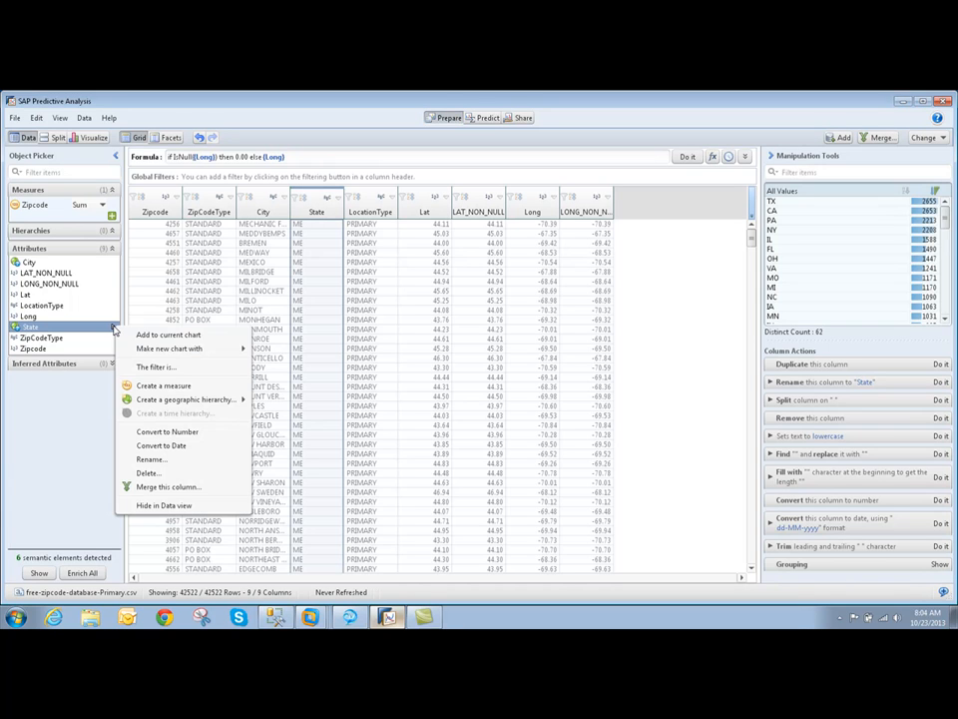
mouse_move(163, 399)
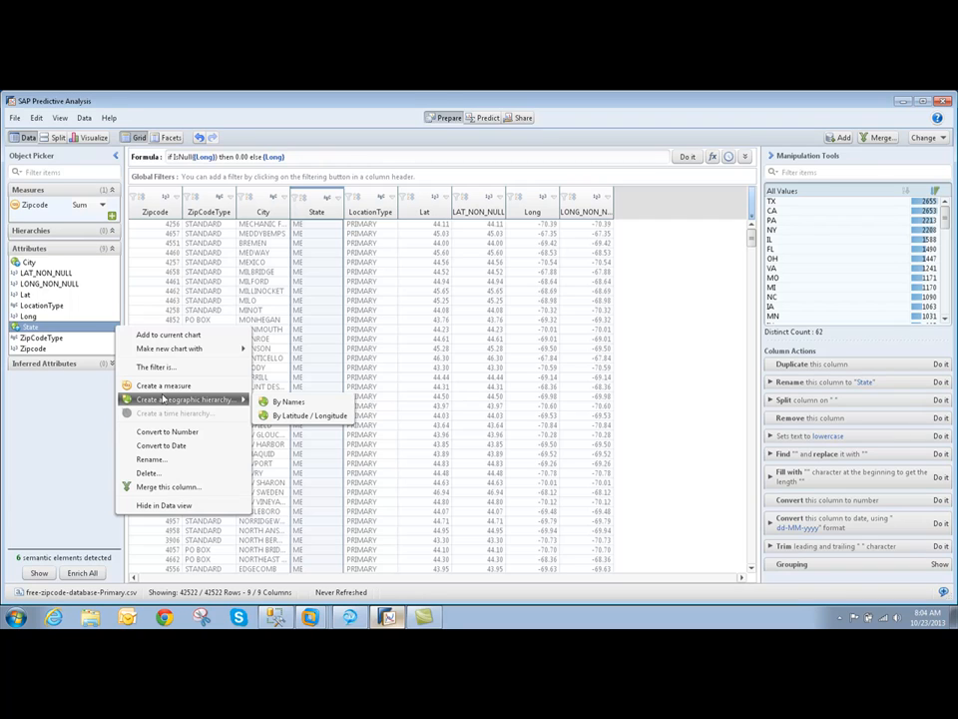
click(290, 401)
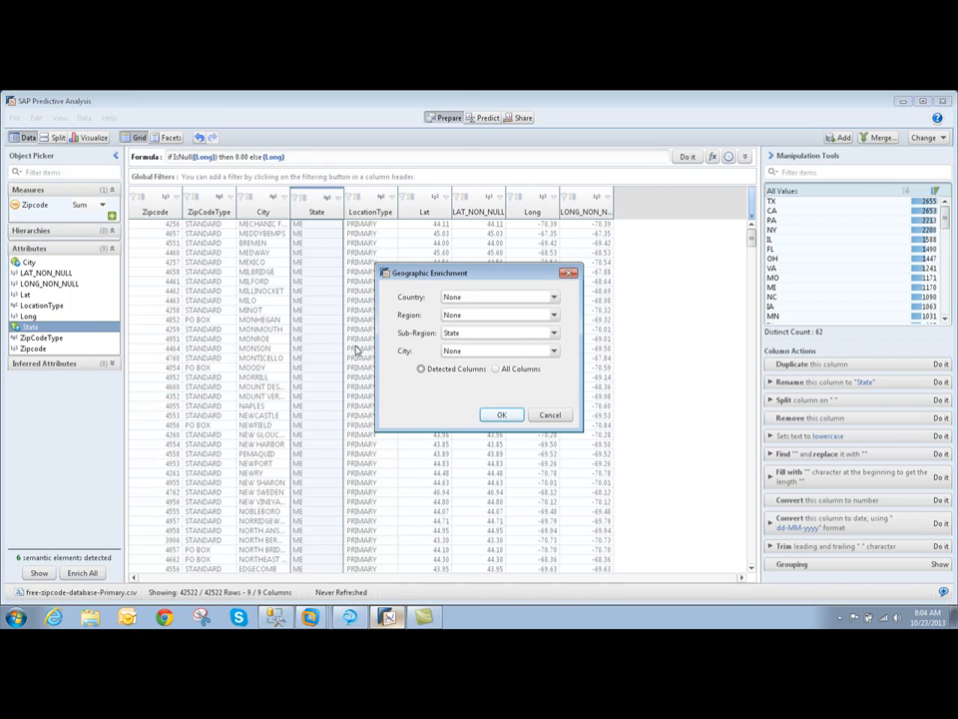
click(454, 316)
click(459, 341)
click(465, 336)
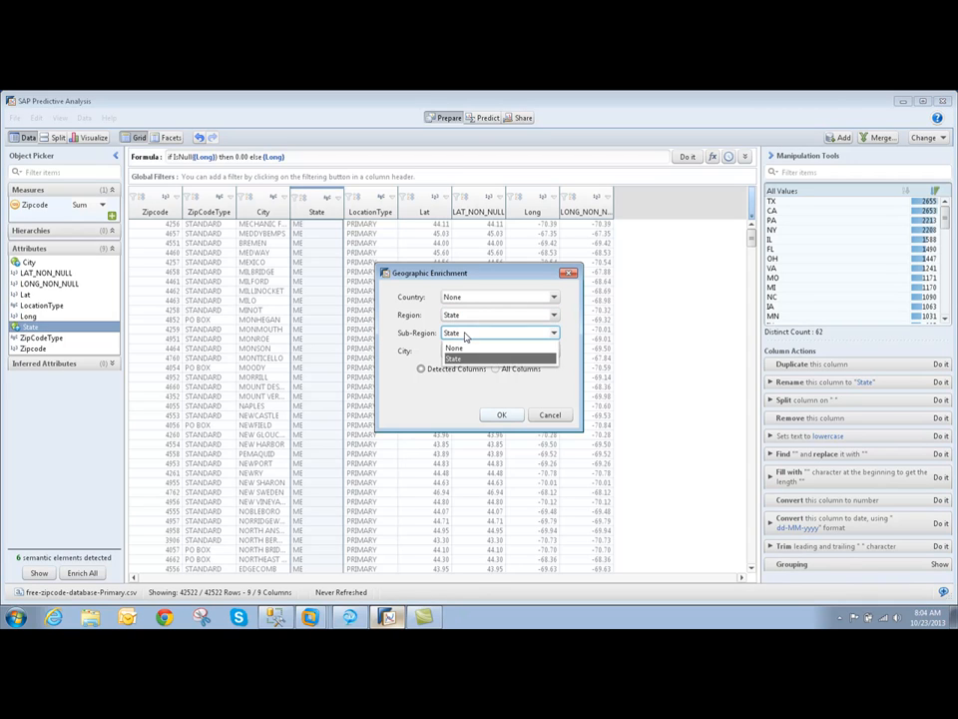
click(466, 348)
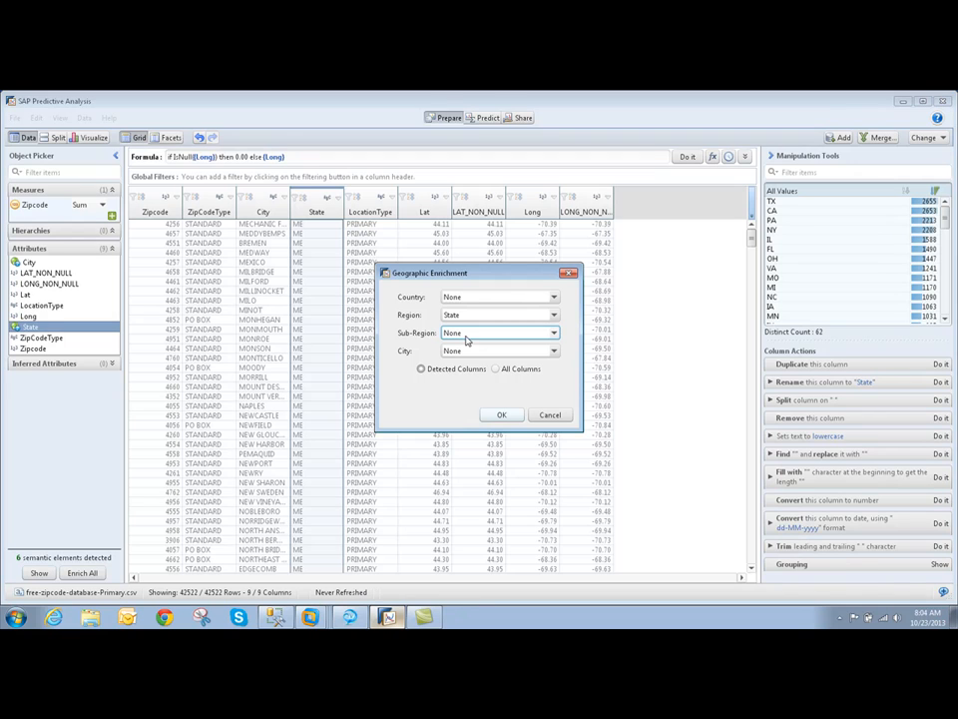
click(467, 351)
click(467, 379)
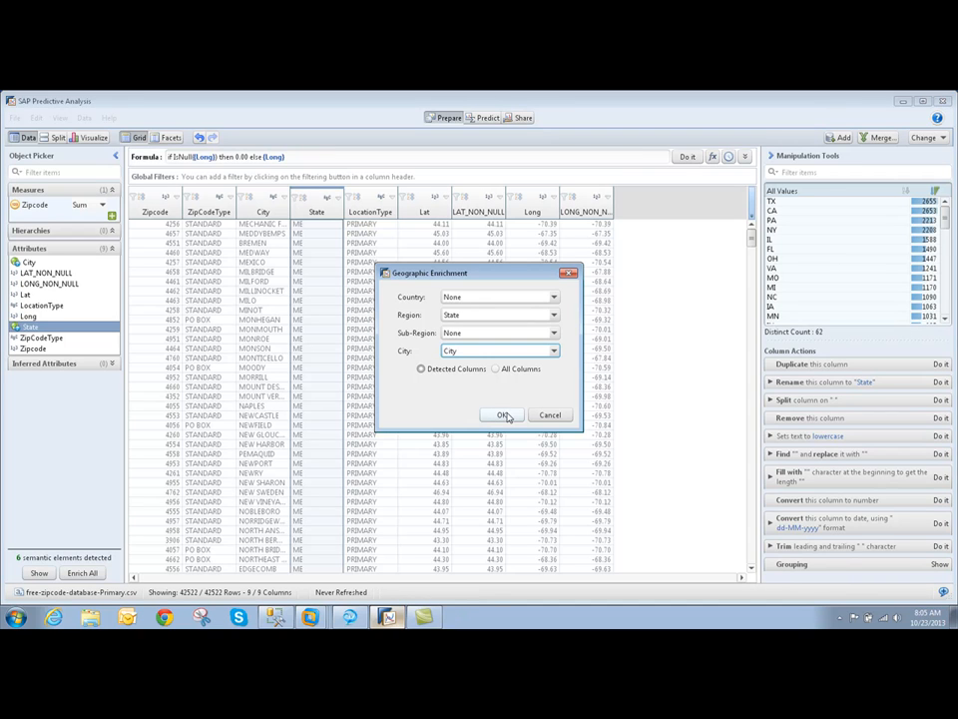
click(503, 415)
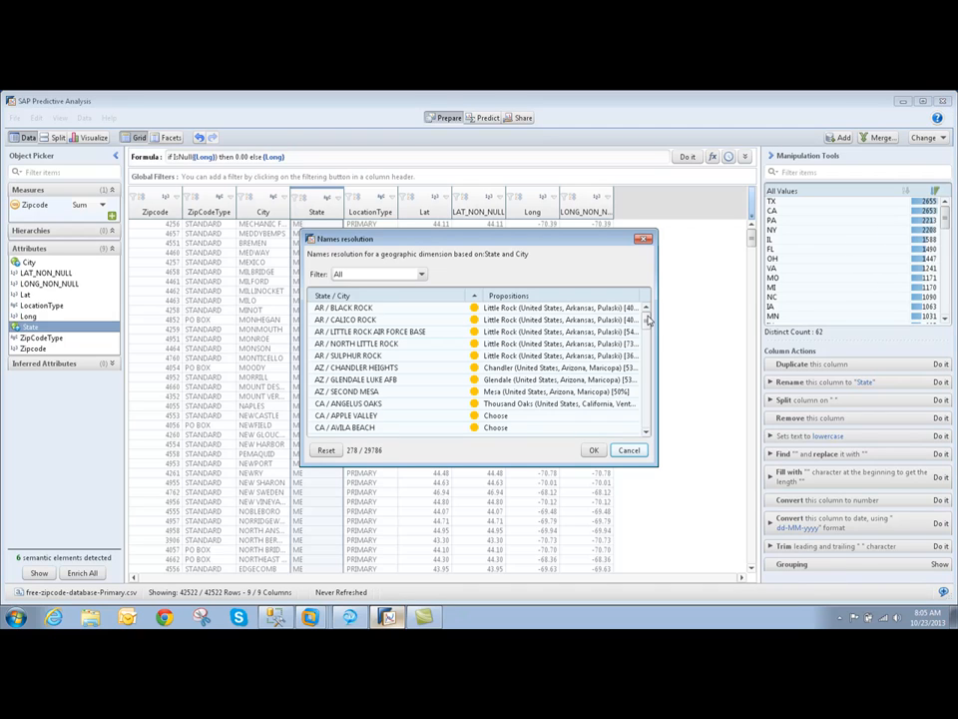
Review the State and City name resolutions, accept them, and check the geographic columns added to the data grid.
drag(647, 317, 647, 338)
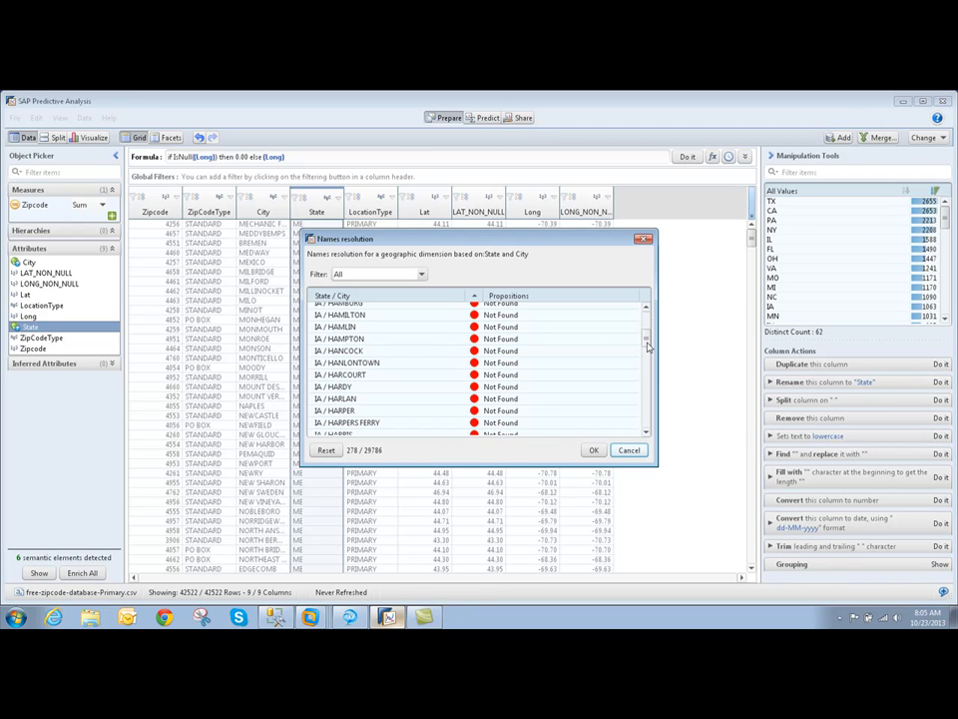
drag(647, 340, 644, 398)
drag(641, 417, 641, 430)
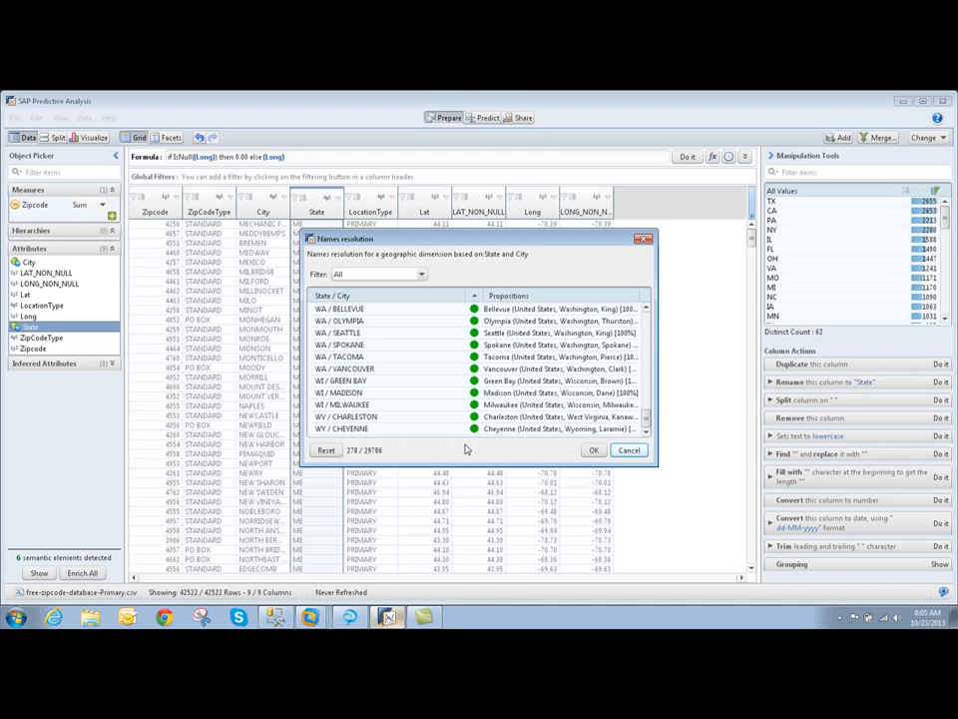
click(595, 450)
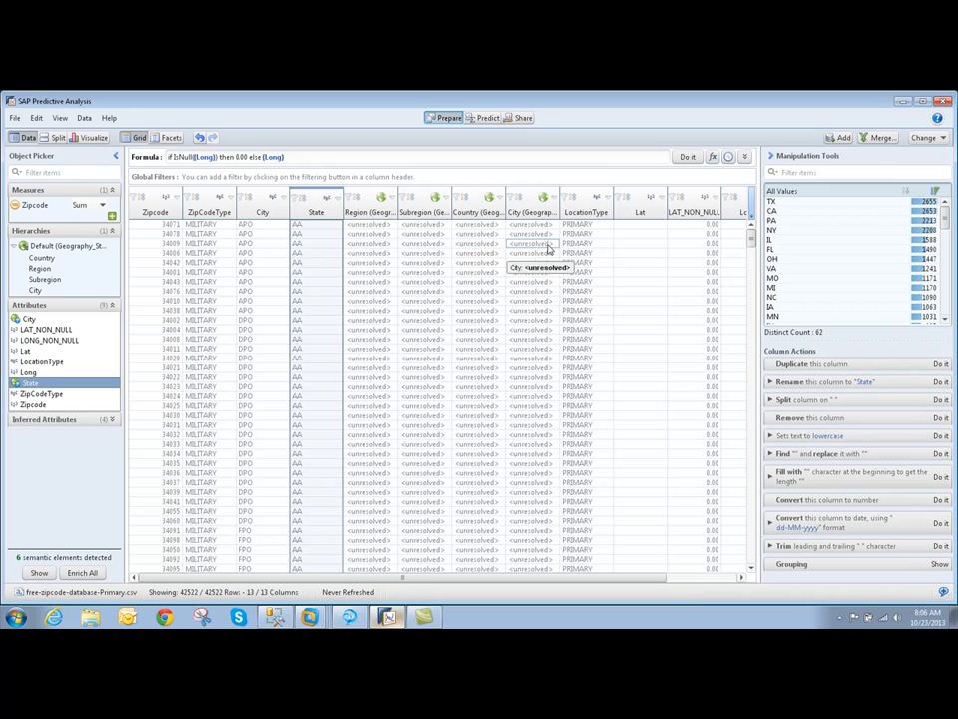
drag(751, 227, 752, 271)
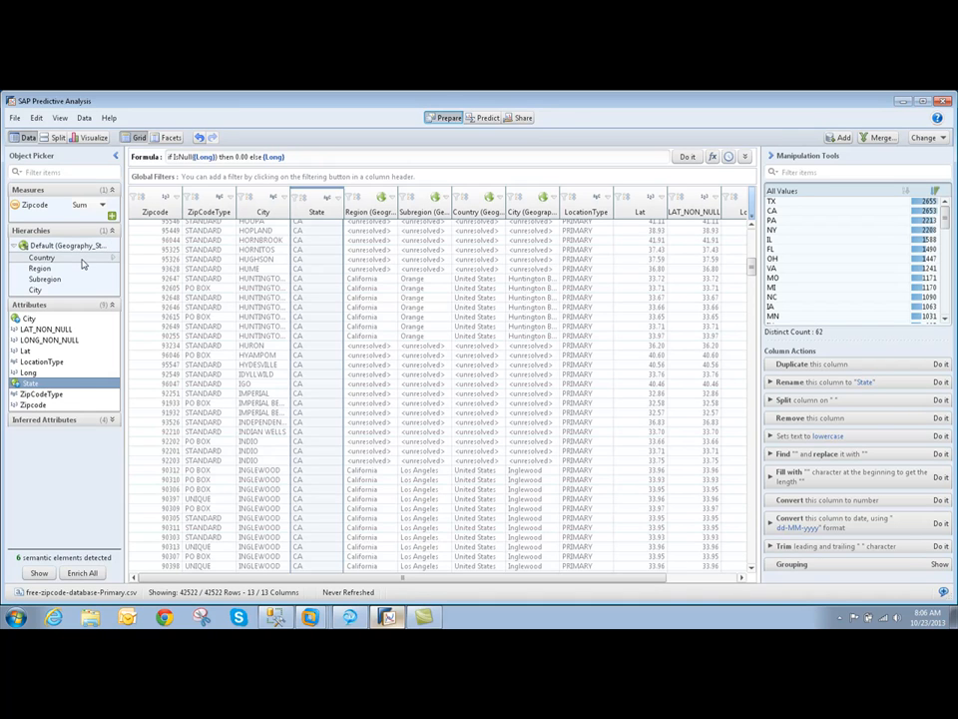
Set up another geographic hierarchy by names from State, mapping only Region to State and Sub-Region to None.
right_click(115, 386)
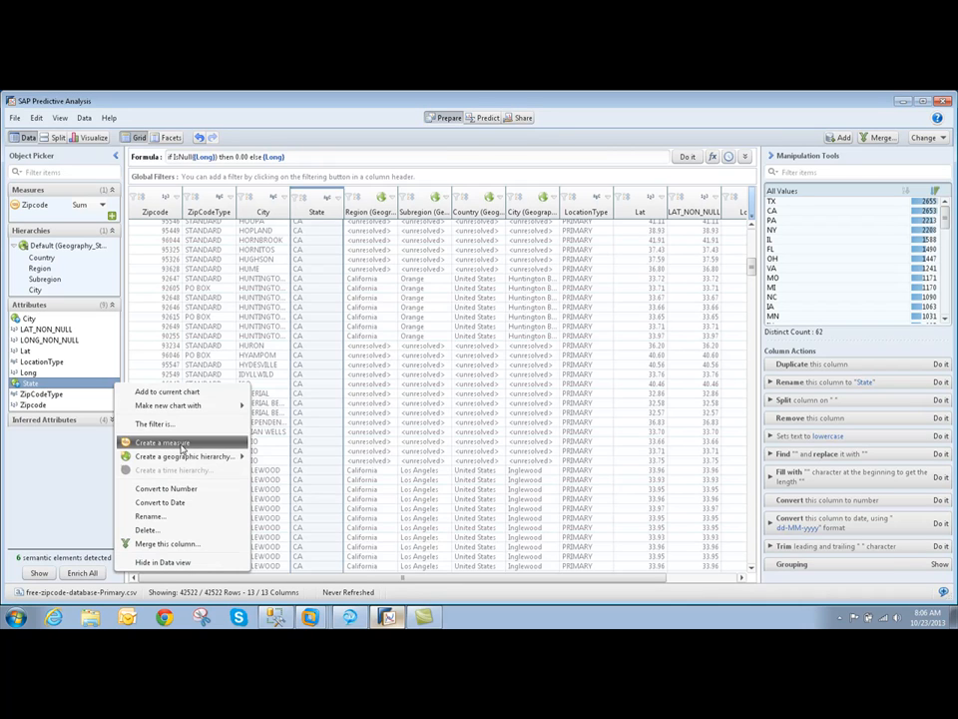
mouse_move(204, 456)
click(279, 460)
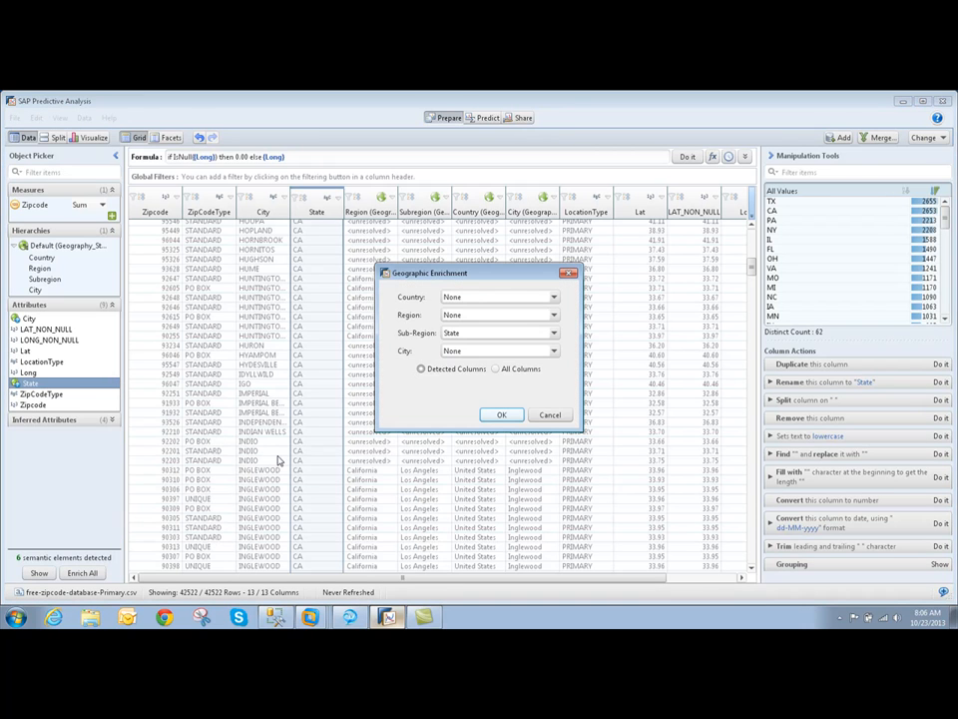
click(495, 334)
click(494, 352)
click(498, 315)
click(462, 342)
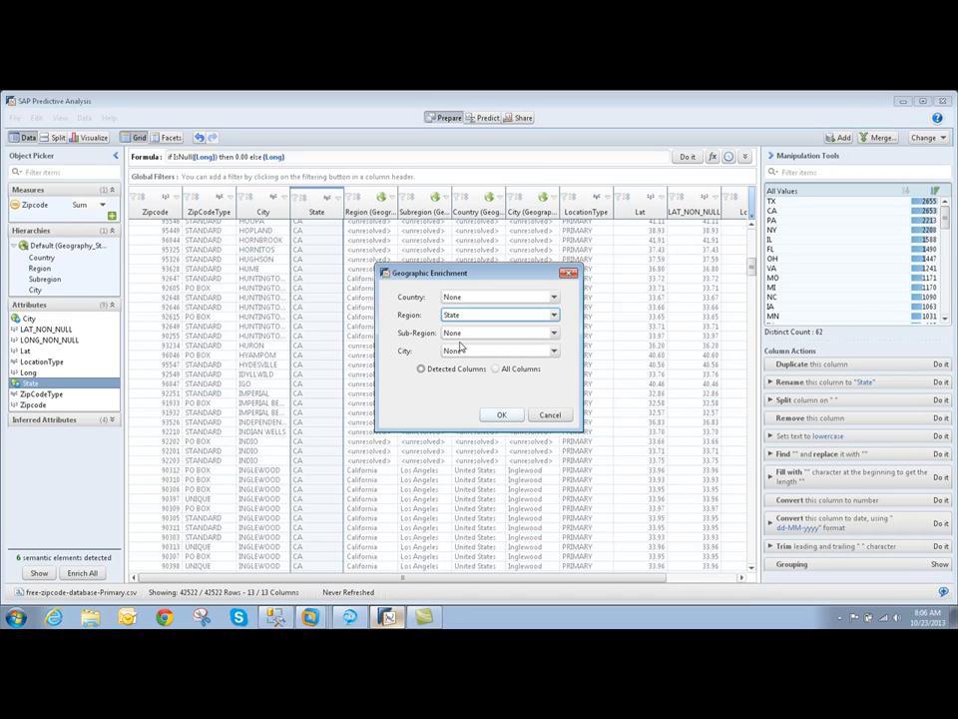
click(502, 415)
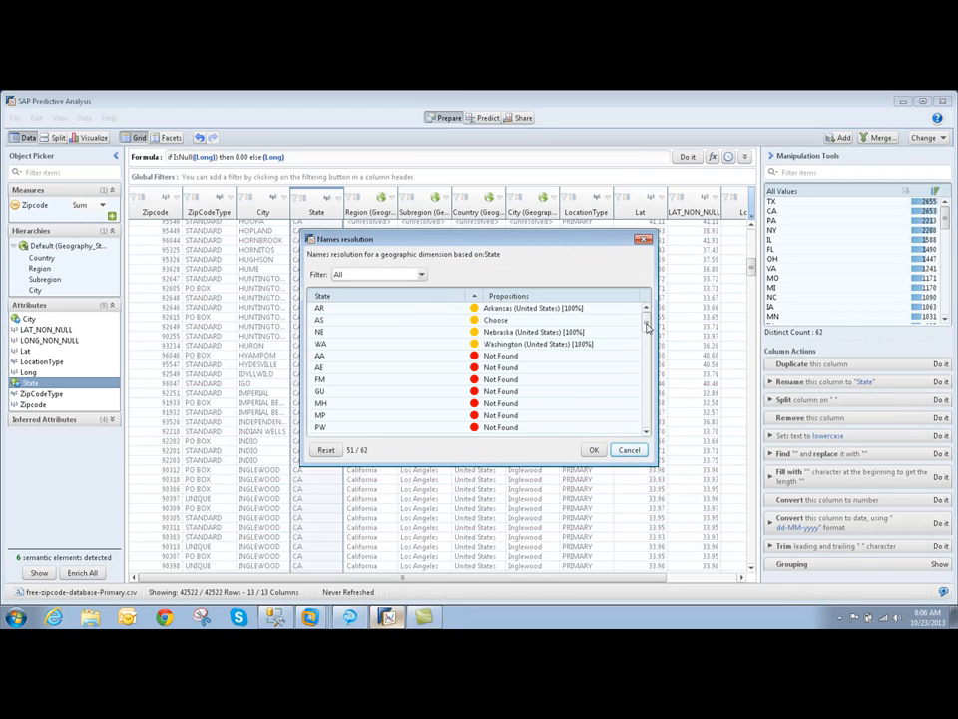
Review the State name resolutions for the Region-only geographic hierarchy and accept them.
drag(647, 319, 648, 331)
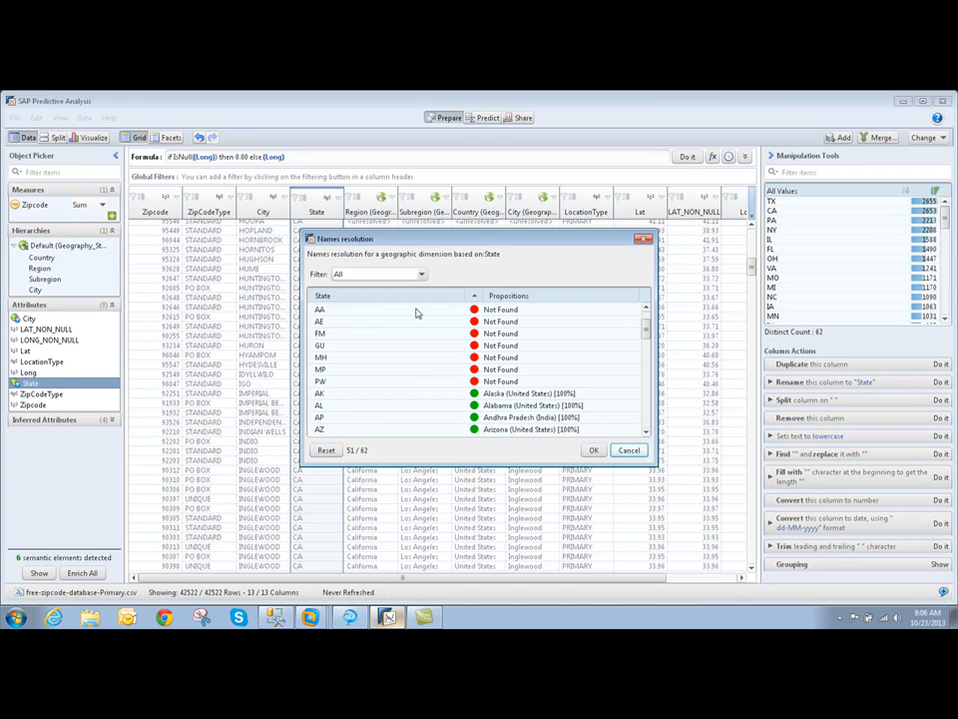
drag(644, 330, 645, 344)
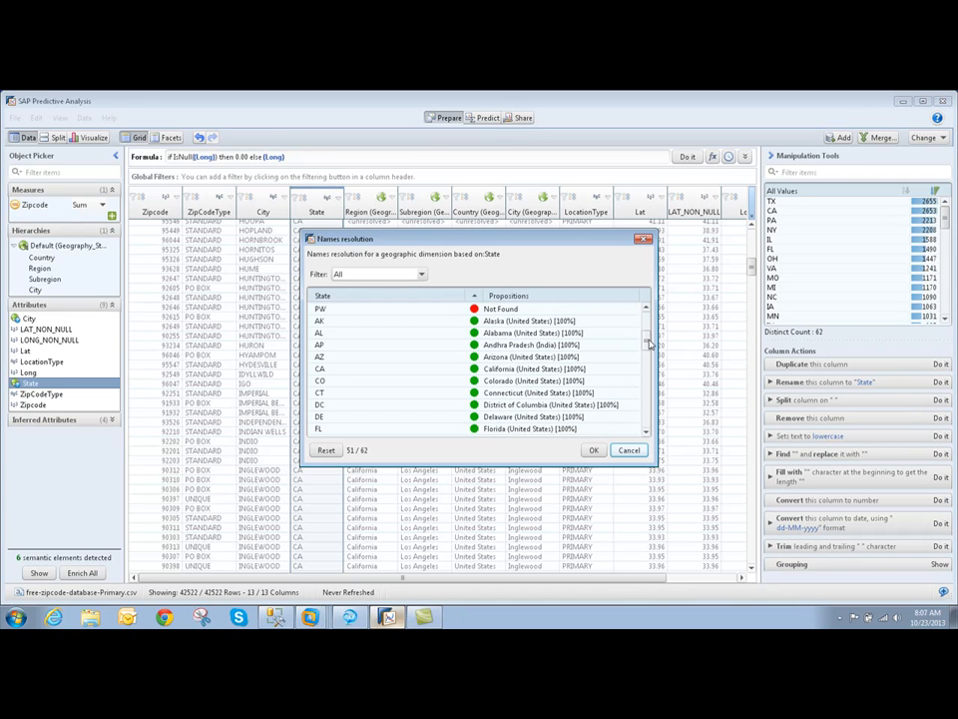
drag(645, 344, 645, 392)
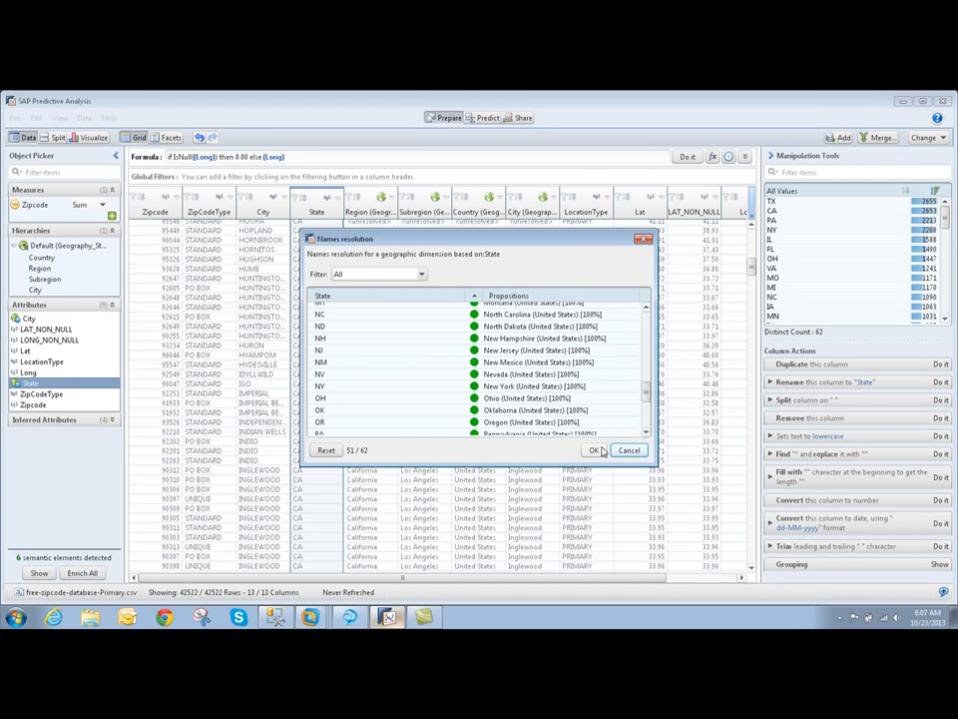
click(593, 450)
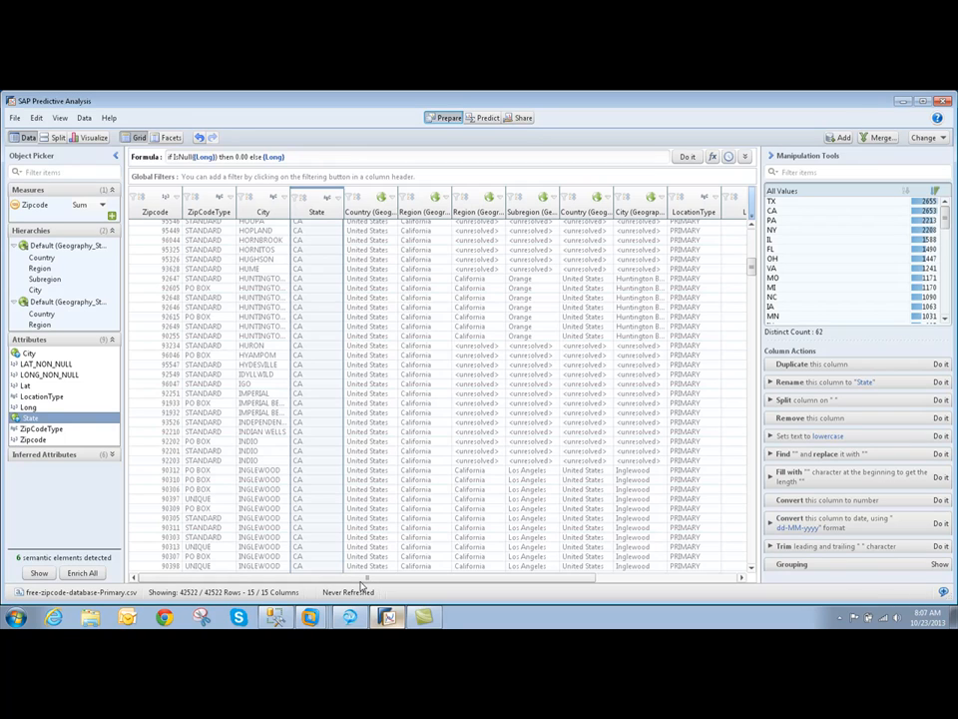
Widen the Country, Region, Subregion and City geography columns in the data grid so their full header names can be read.
drag(361, 578, 386, 578)
drag(636, 204, 699, 194)
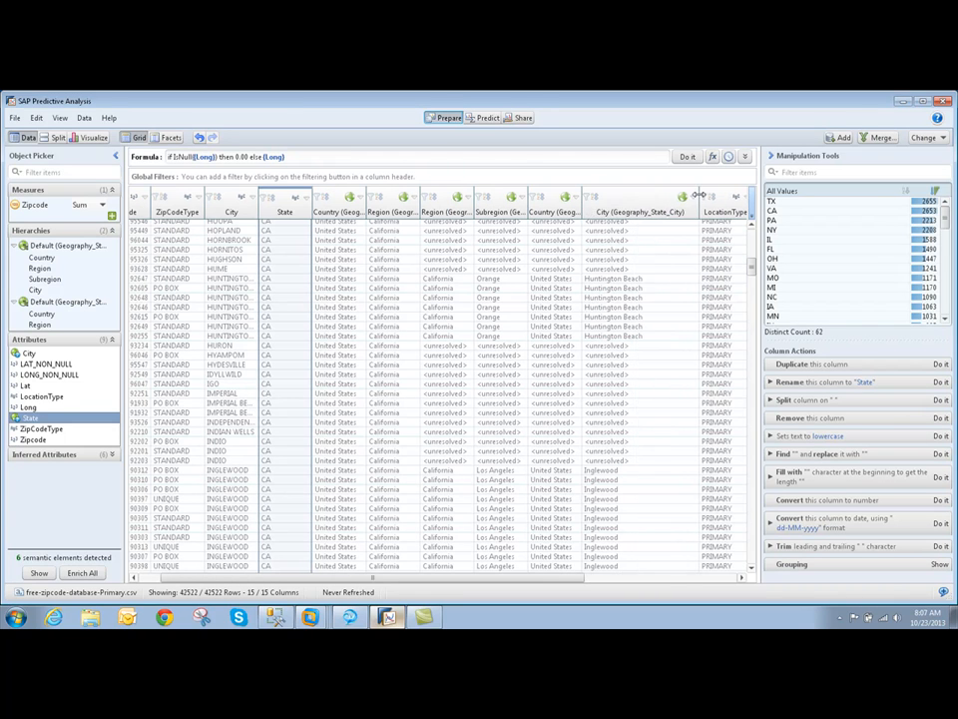
click(603, 207)
drag(582, 211, 626, 213)
click(541, 217)
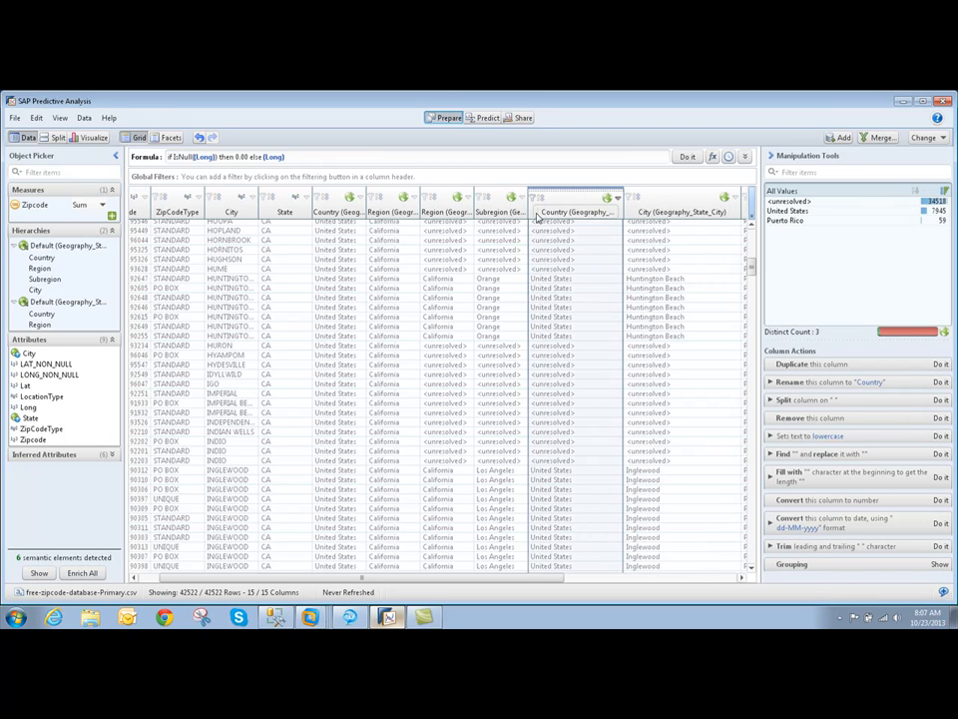
drag(529, 208, 602, 210)
click(520, 209)
click(358, 210)
drag(366, 209, 535, 206)
click(484, 211)
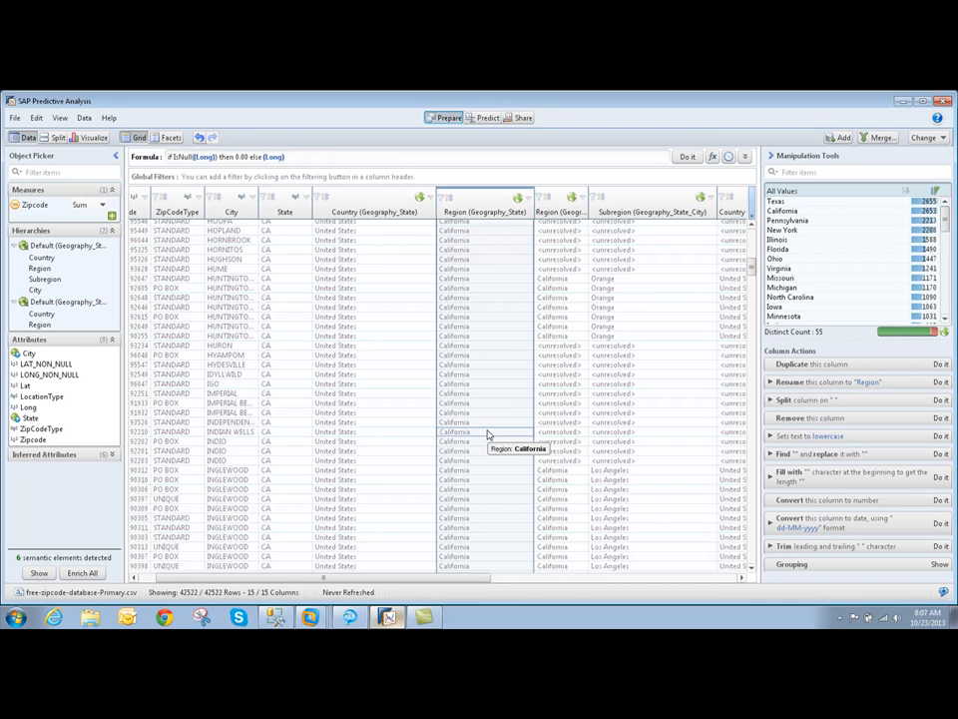
Start a geographic bubble chart in the visualization view and check which other geographic chart types are offered.
click(88, 139)
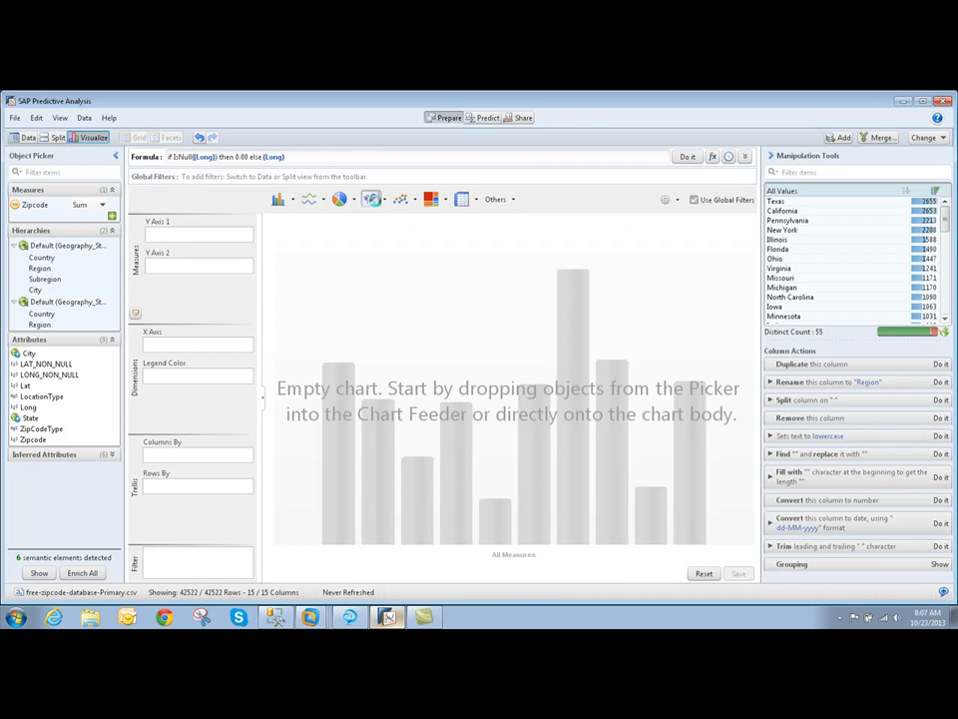
click(372, 199)
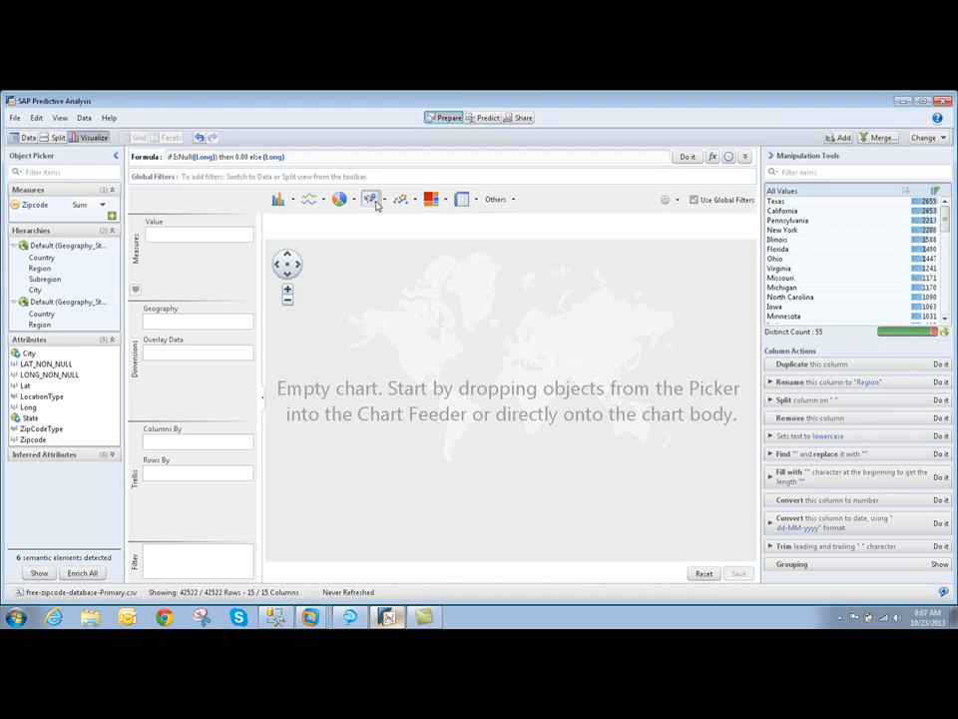
click(386, 200)
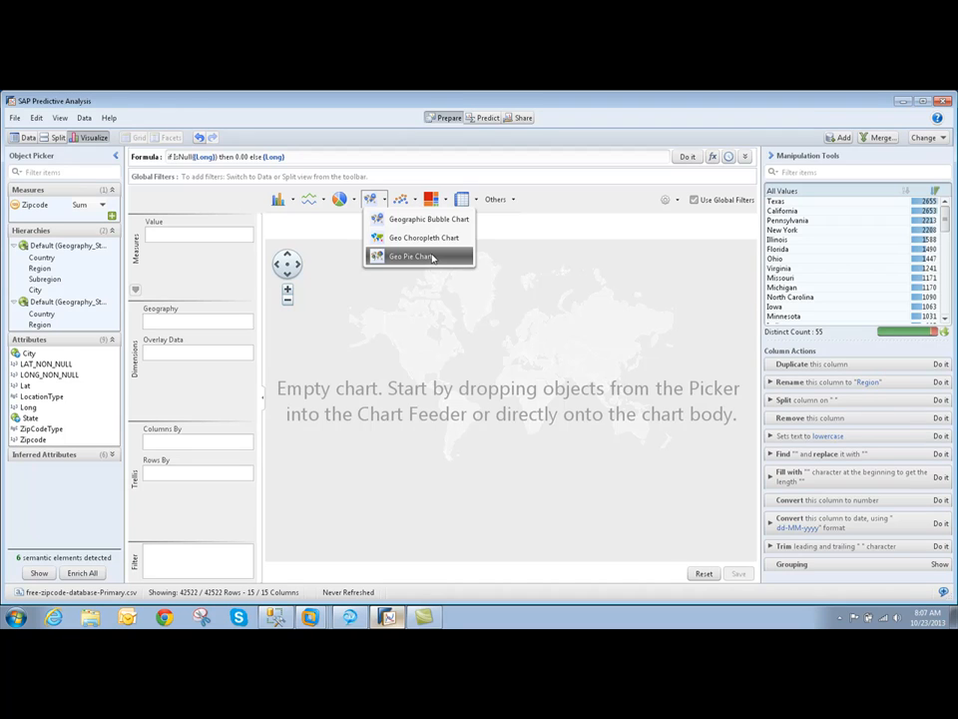
click(383, 201)
Set the Zipcode measure's aggregation to Count(Distinct) and collapse the data manipulation pane to enlarge the chart area.
click(101, 204)
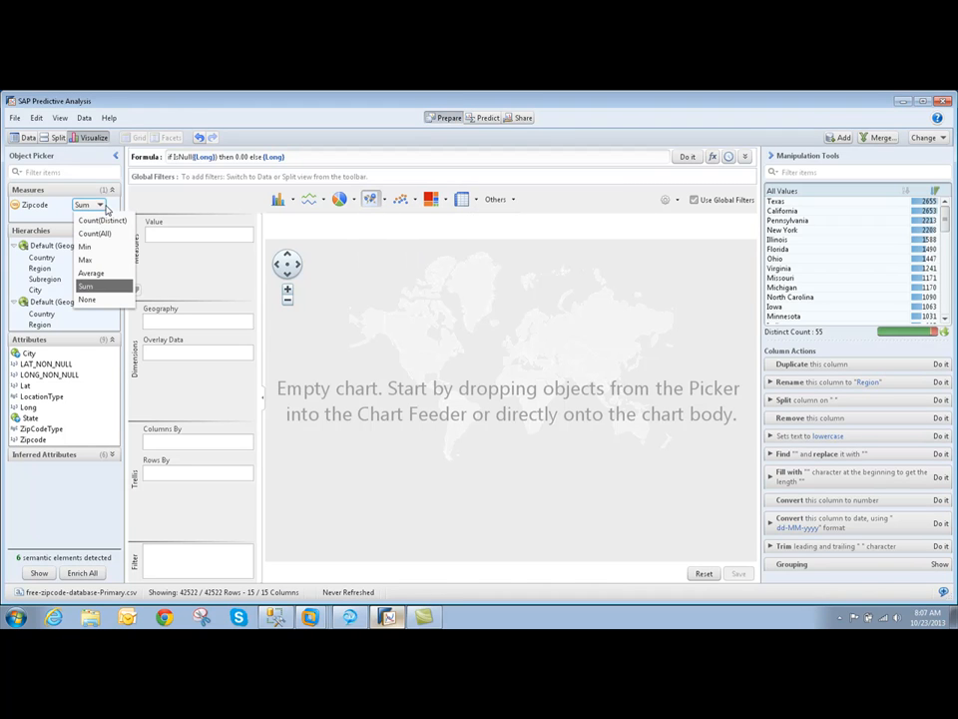
click(100, 219)
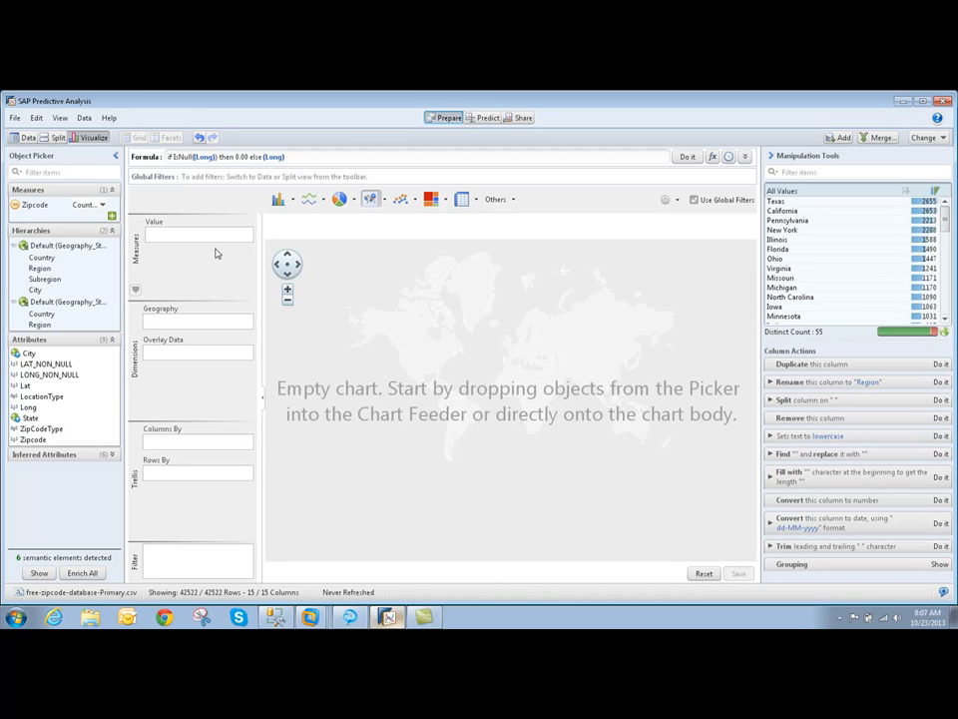
click(771, 158)
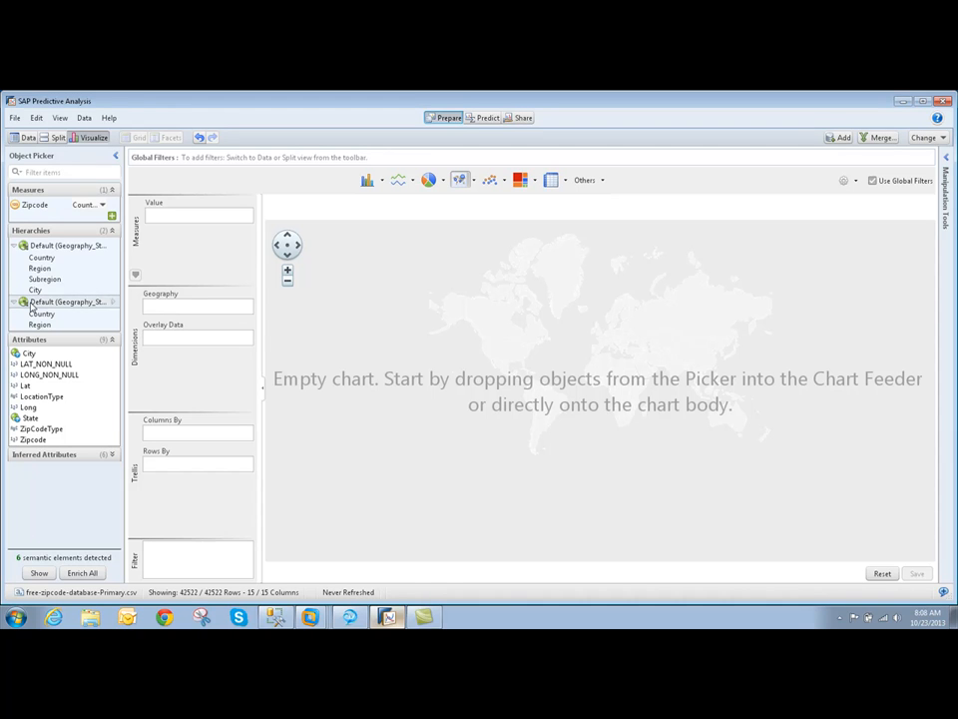
Build the bubble map with Region from the second geographic hierarchy as the geography and Zipcode as the value.
mouse_move(36, 386)
mouse_down()
mouse_move(128, 357)
mouse_move(179, 312)
mouse_move(134, 346)
mouse_move(159, 317)
mouse_move(174, 307)
mouse_move(84, 400)
mouse_move(49, 390)
mouse_up()
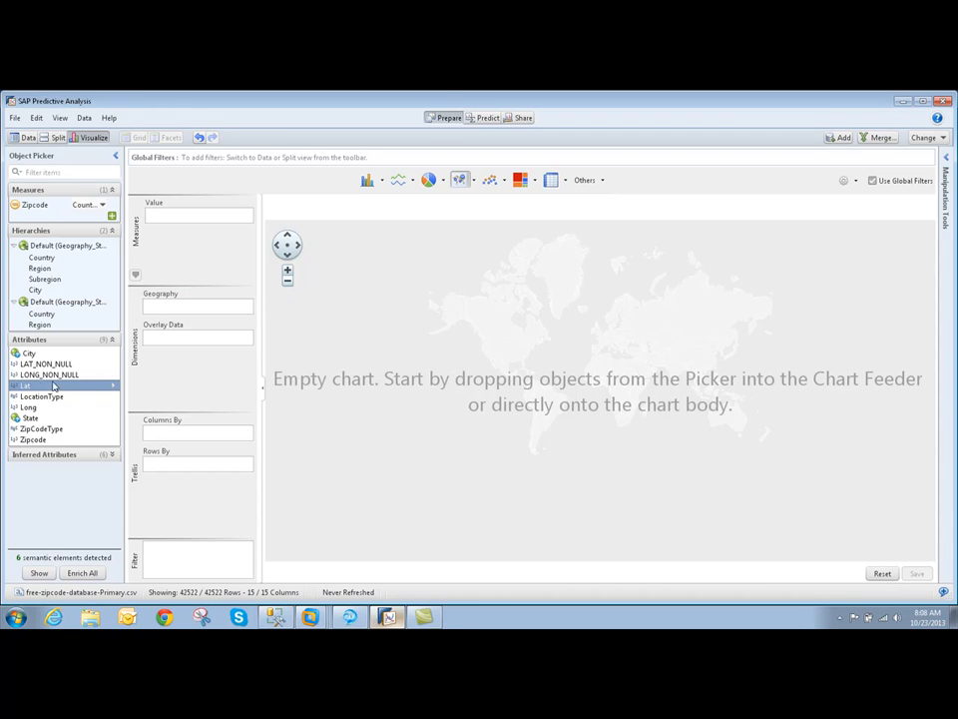
drag(26, 323, 165, 307)
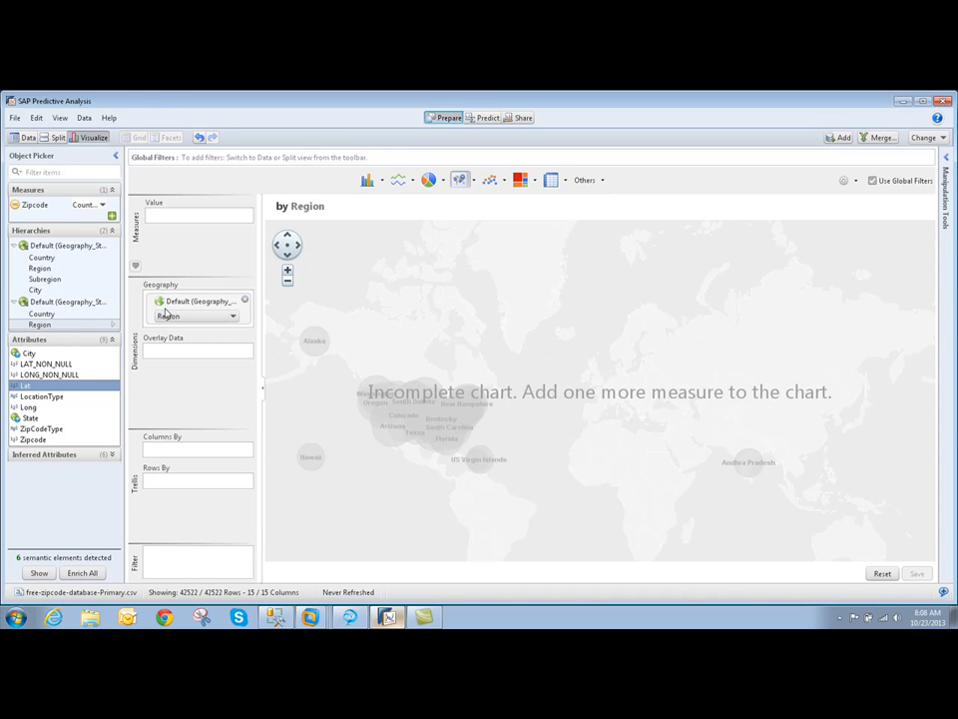
drag(36, 209, 170, 217)
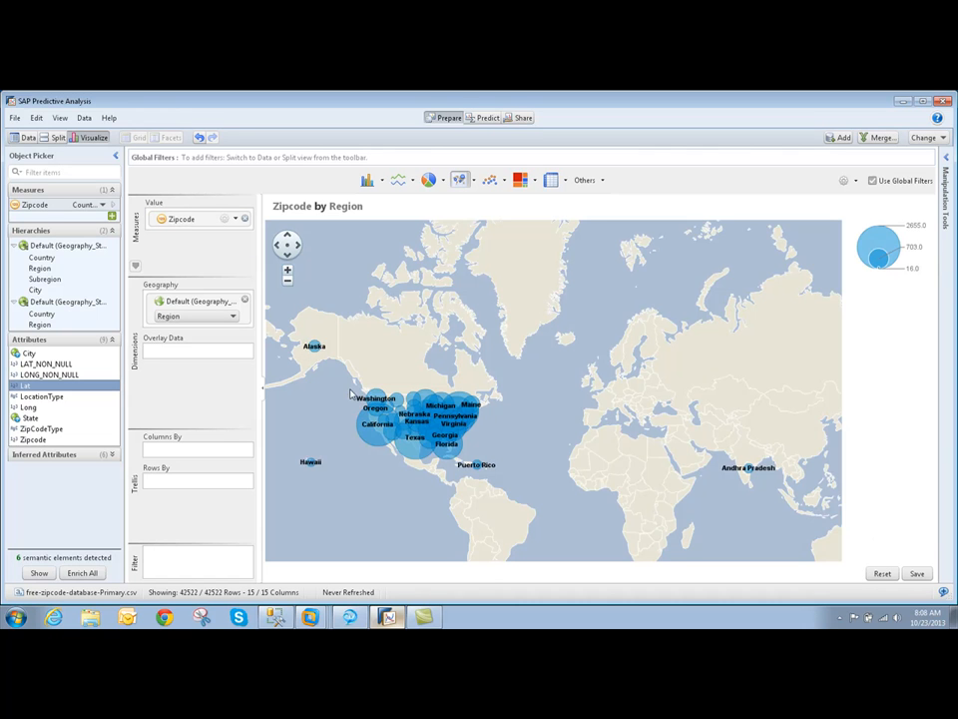
Examine the zip code bubbles for the individual states across the United States on the map.
click(287, 280)
scroll(389, 340, up, 1)
drag(349, 360, 503, 278)
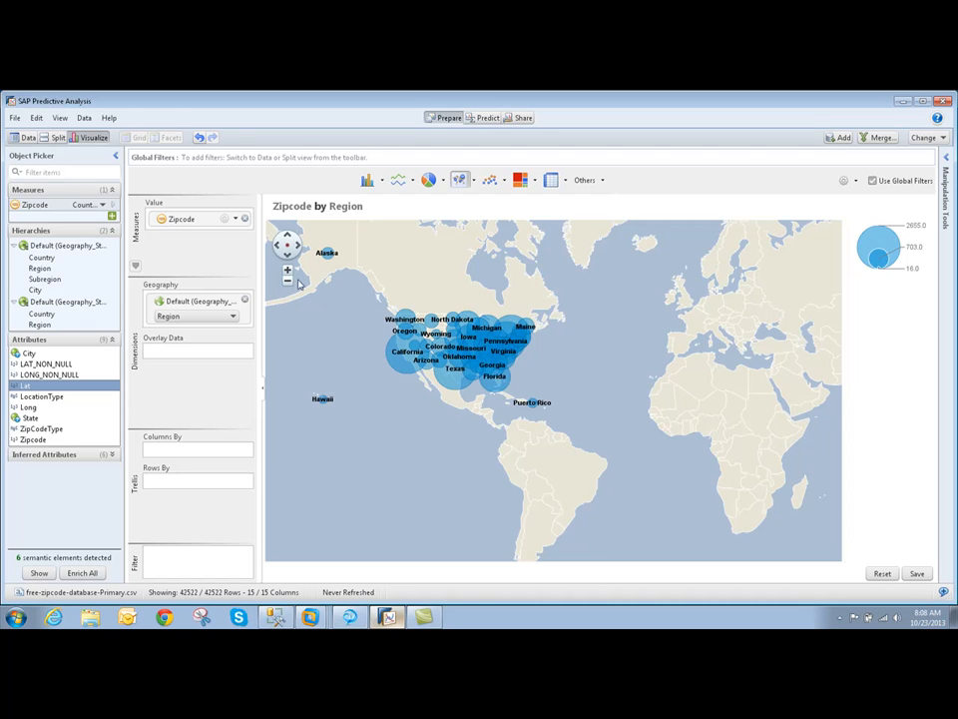
click(287, 273)
drag(406, 315, 542, 423)
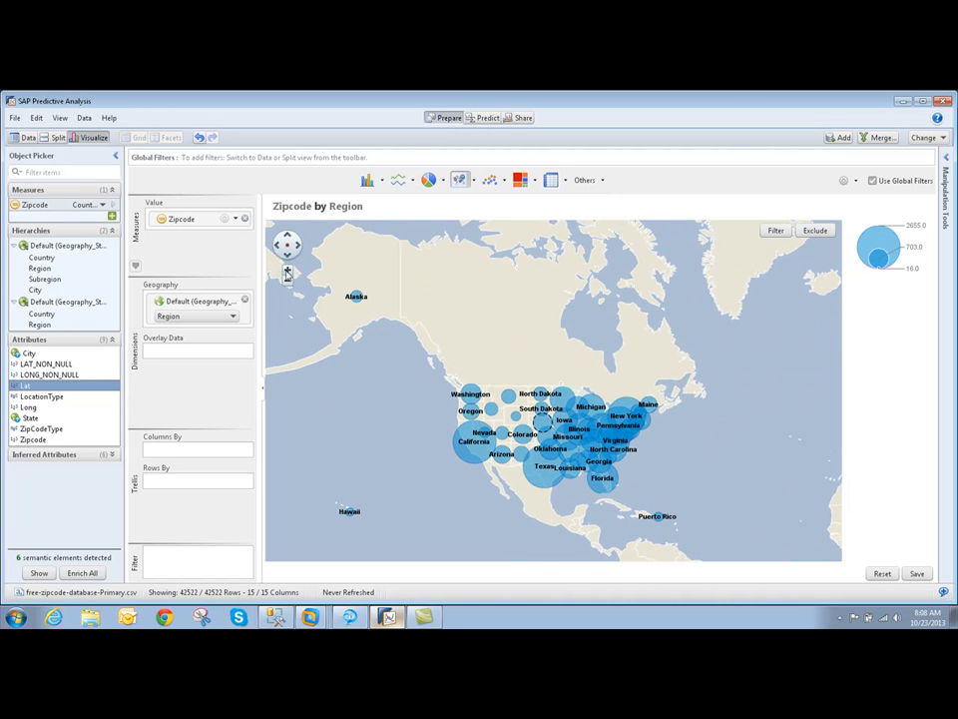
click(287, 271)
drag(344, 380, 293, 307)
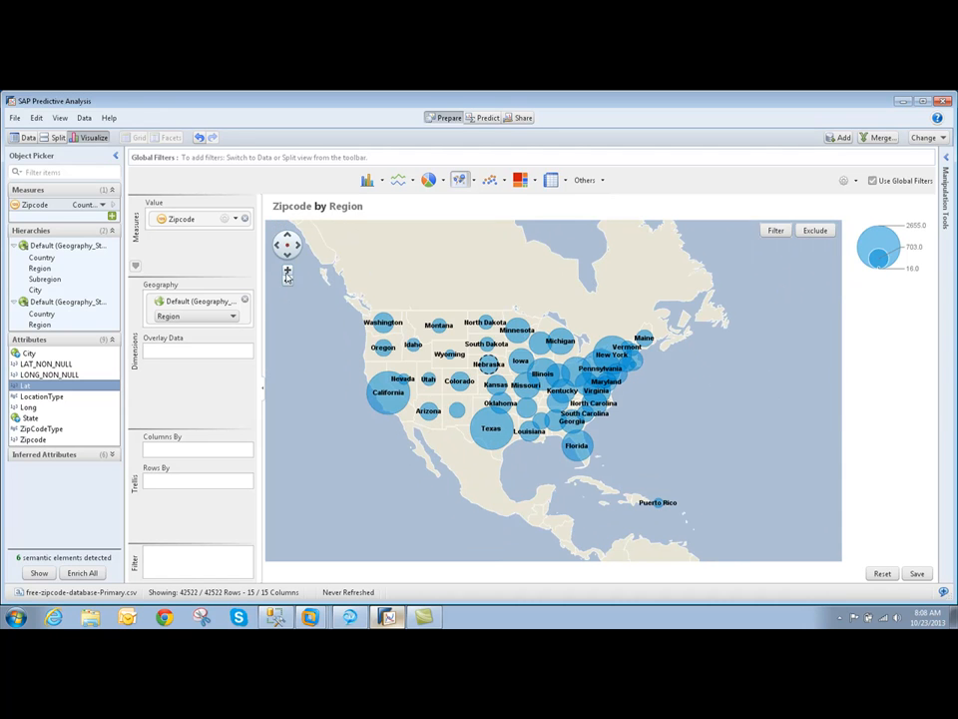
click(287, 271)
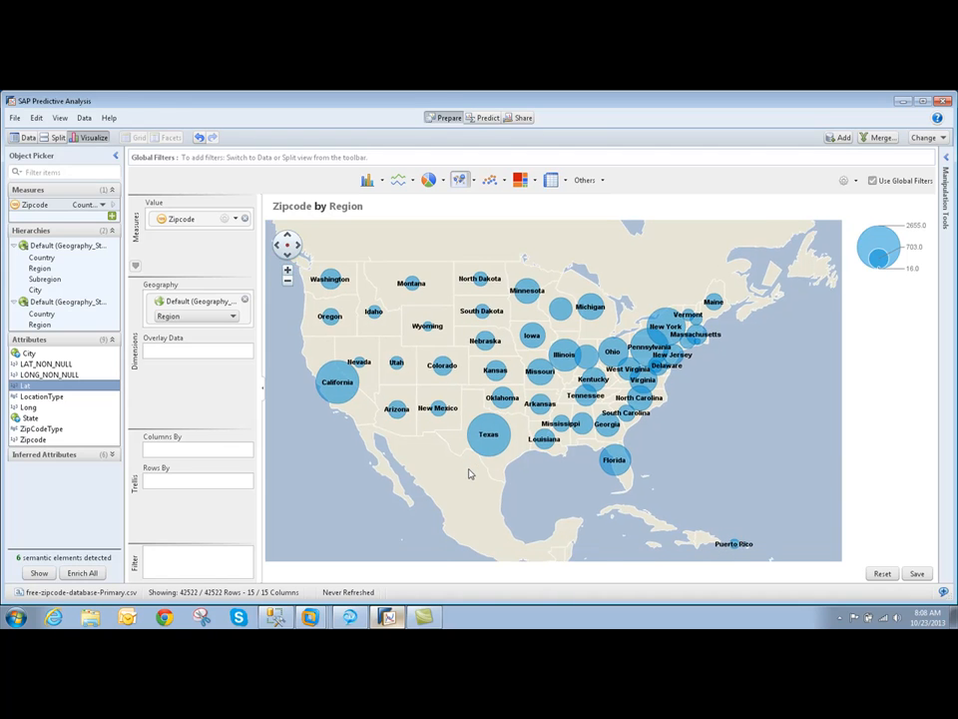
Change the Zipcode by Region map to a Geo Choropleth Chart.
click(474, 181)
click(483, 216)
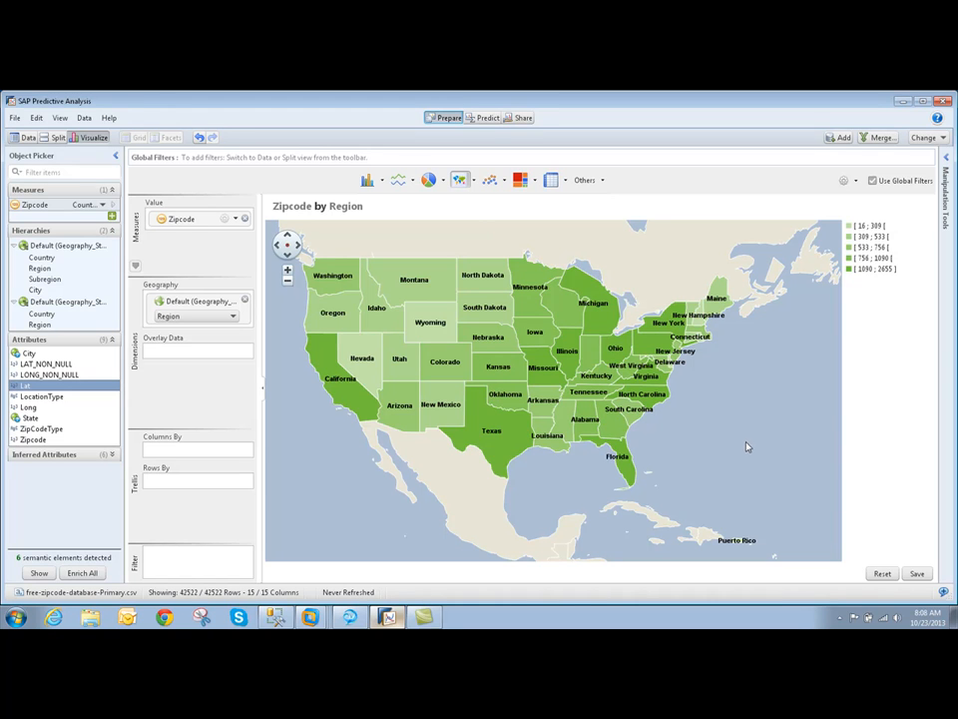
mouse_move(369, 407)
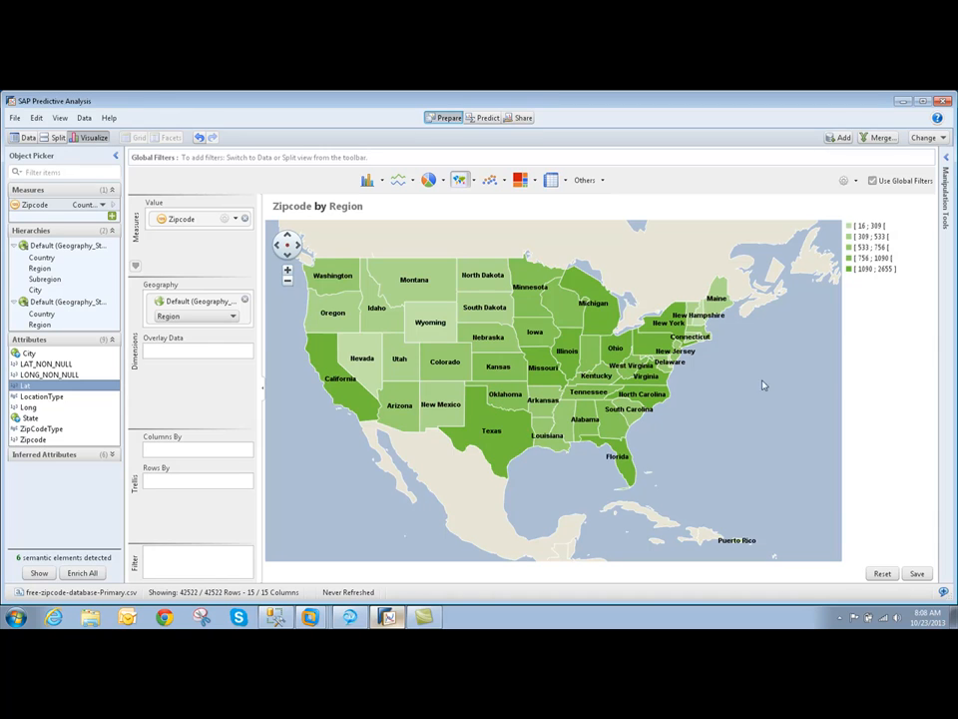
Change the map to a Geo Pie Chart and add ZipCodeType as the overlay data.
click(474, 181)
click(504, 236)
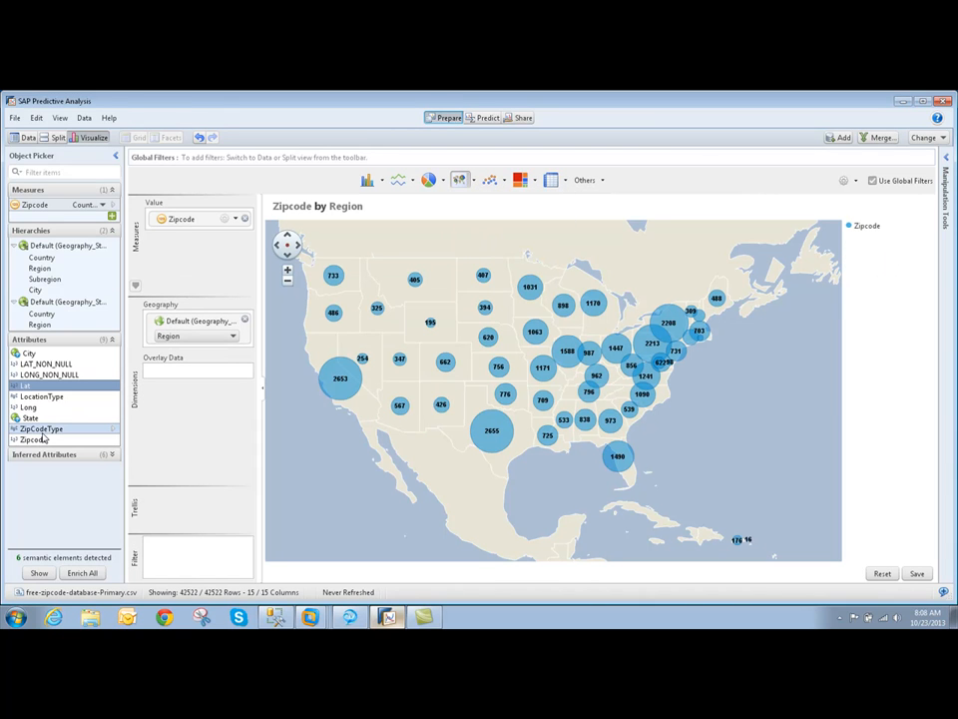
drag(41, 431, 159, 371)
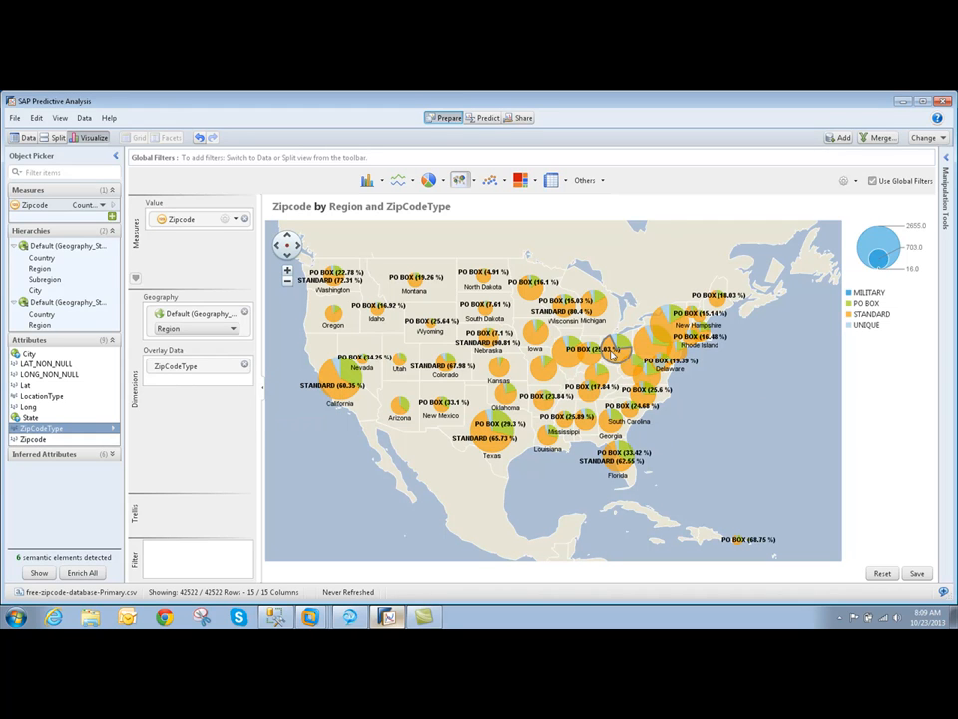
Return the map to a Geo Choropleth Chart and set its geography level to Country.
click(473, 180)
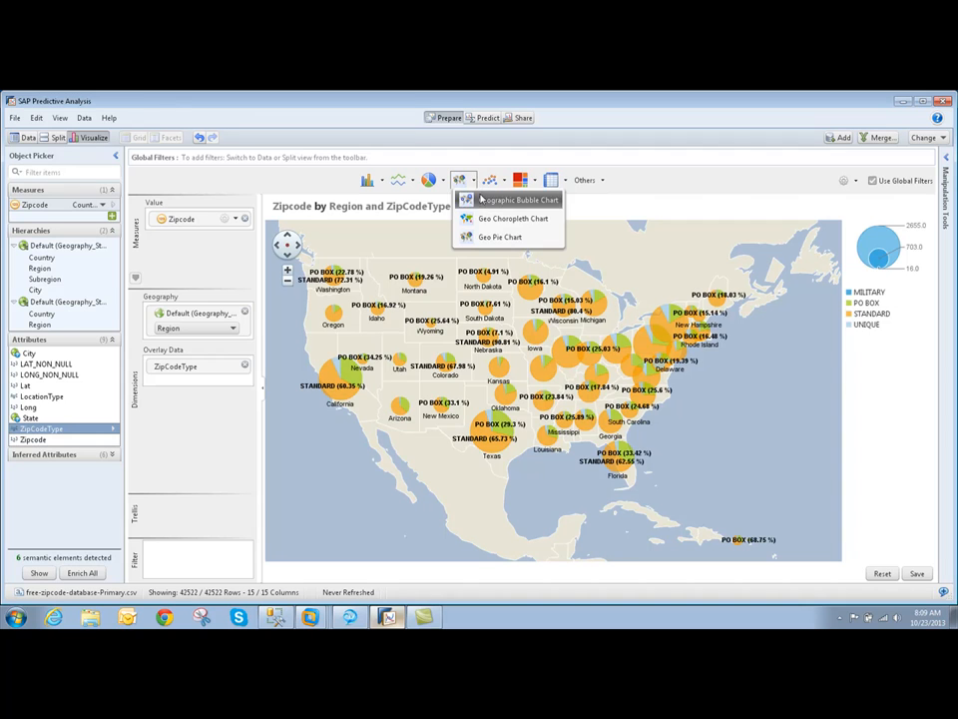
click(485, 219)
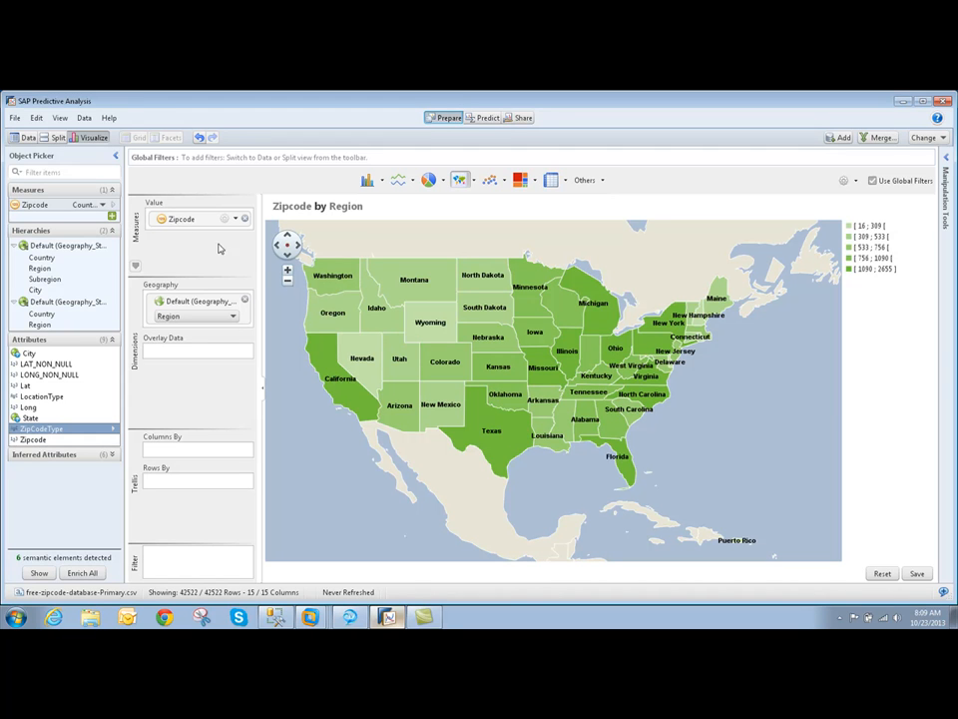
click(232, 315)
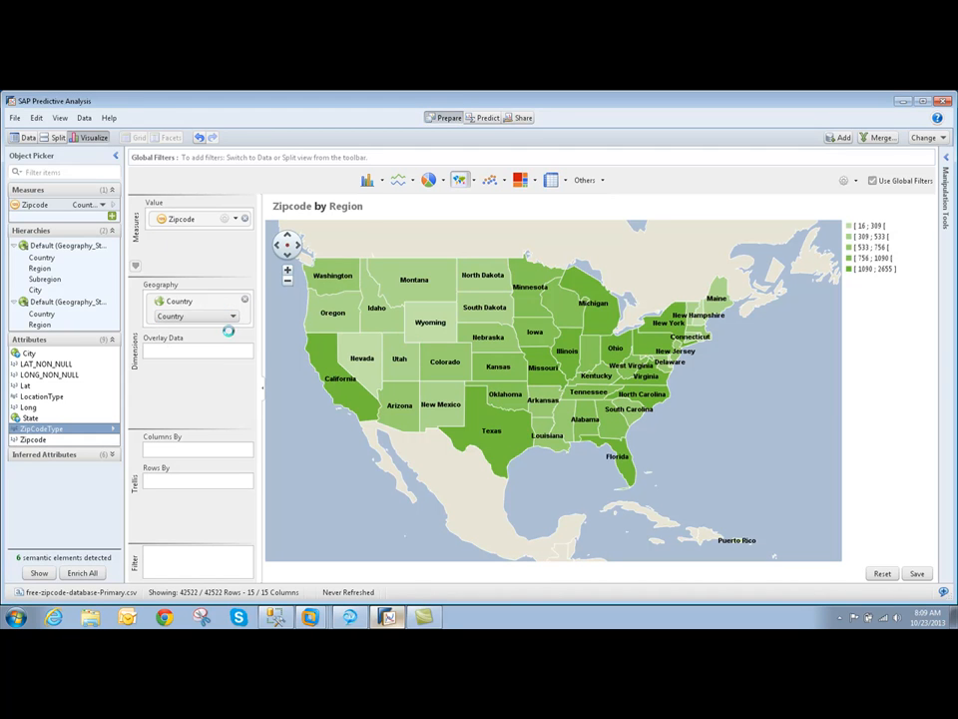
click(228, 331)
Examine how the Zipcode by Country map shades the United States, Puerto Rico and Alaska.
click(288, 283)
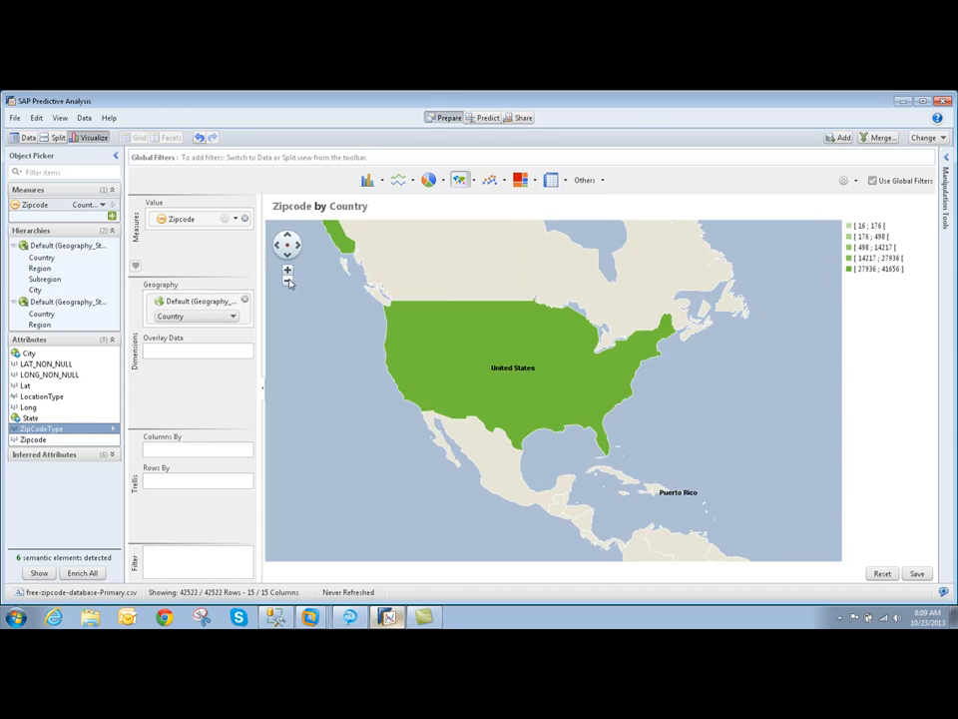
click(288, 282)
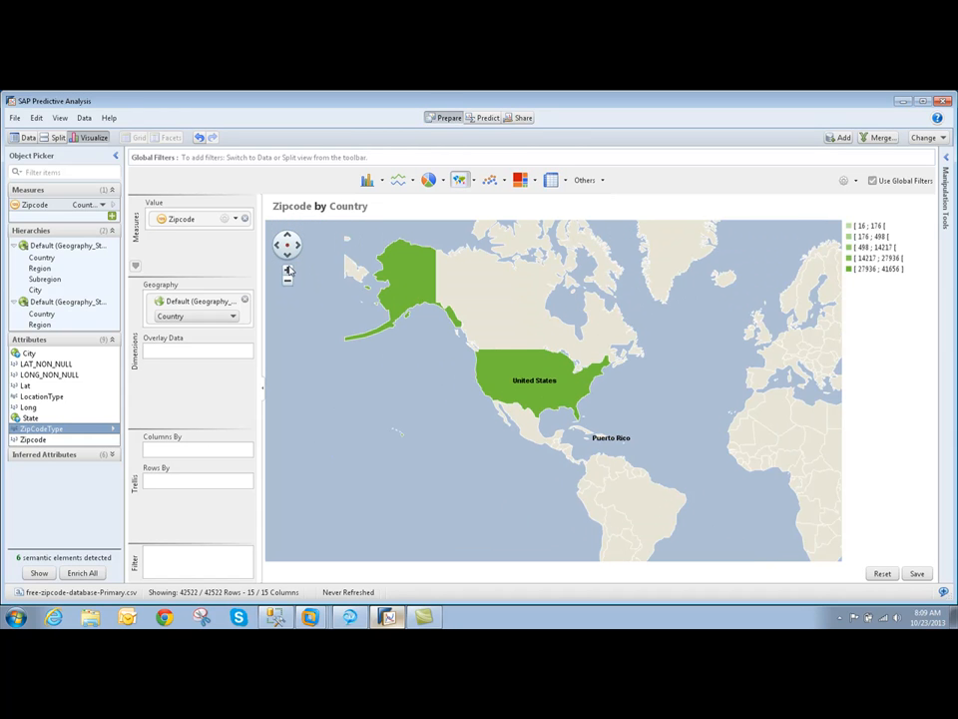
click(287, 270)
click(288, 270)
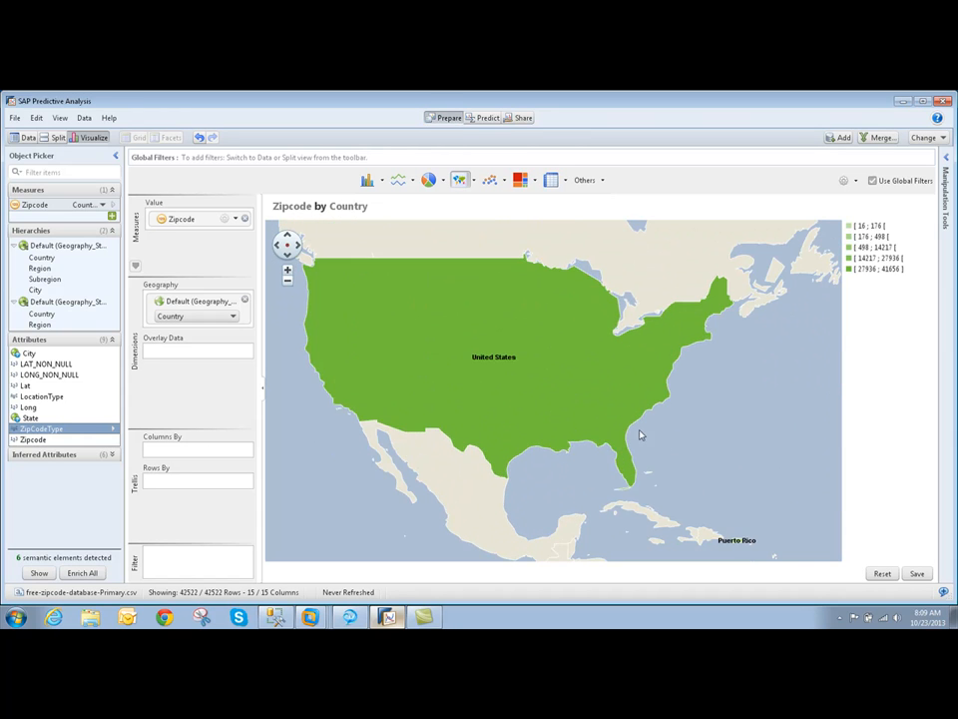
drag(744, 524, 675, 472)
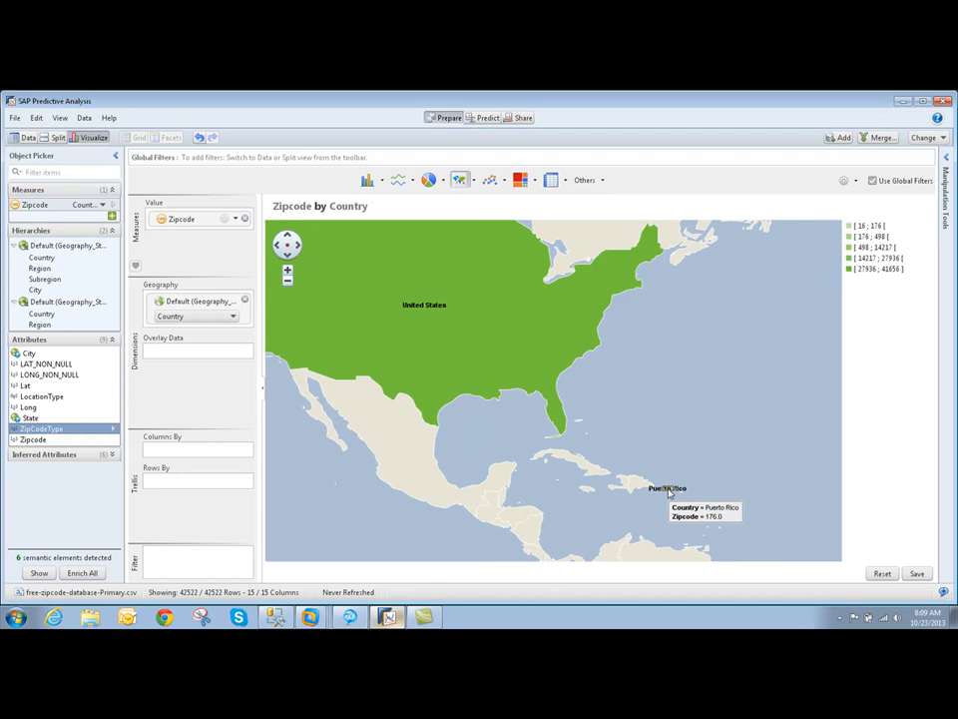
click(287, 281)
click(287, 281)
click(288, 281)
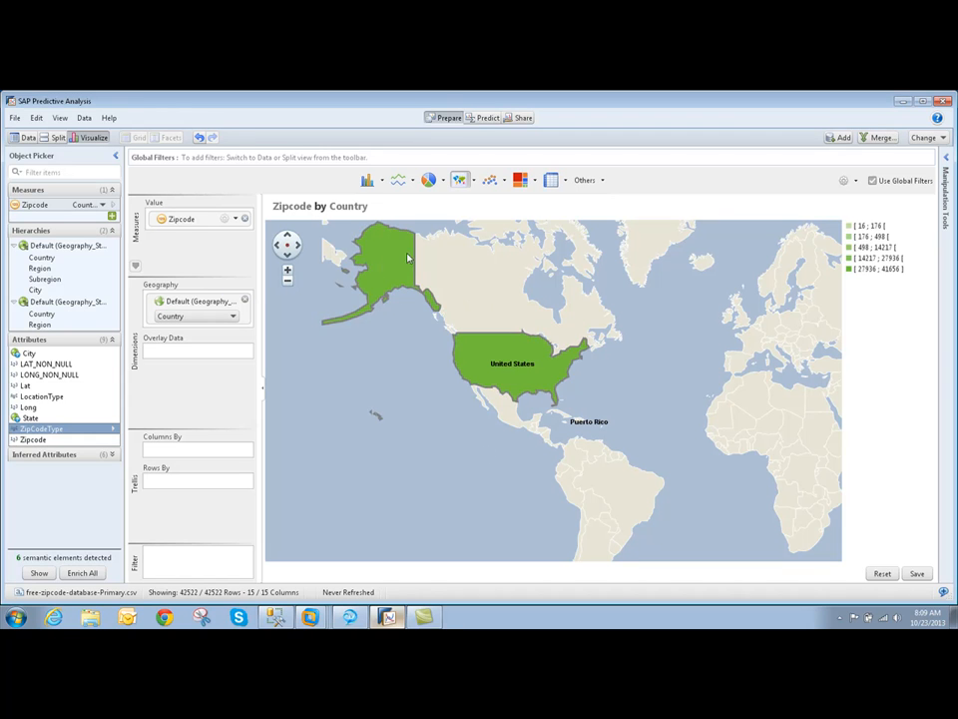
Create a geographic hierarchy by latitude and longitude from the City attribute, with LAT_NON_NULL as latitude and LONG_NON_NULL as longitude.
click(20, 138)
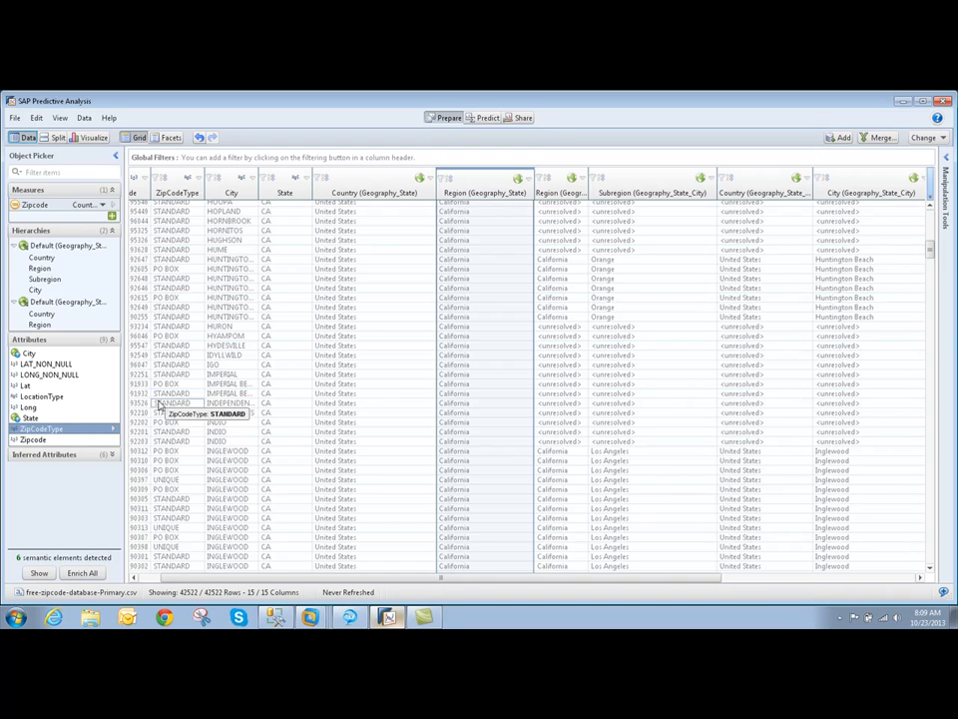
click(113, 354)
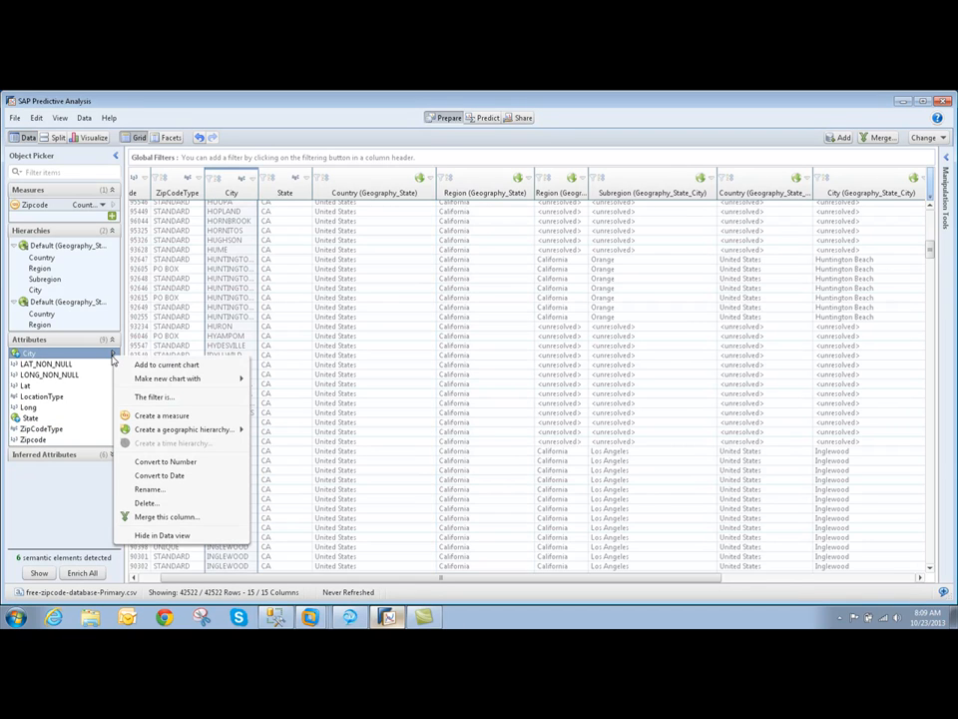
mouse_move(135, 429)
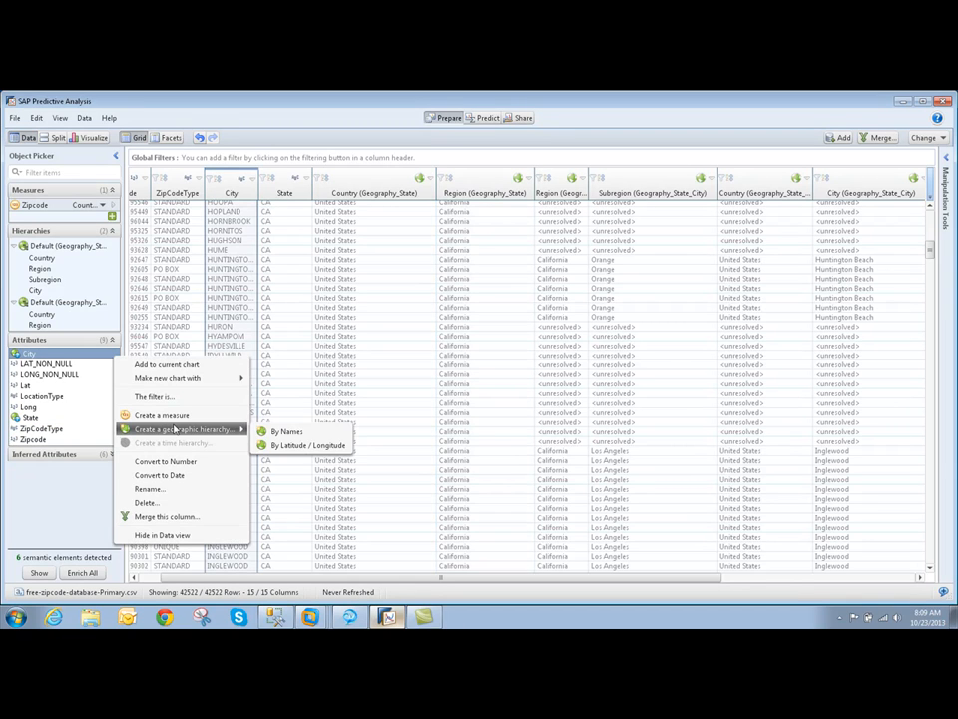
click(281, 448)
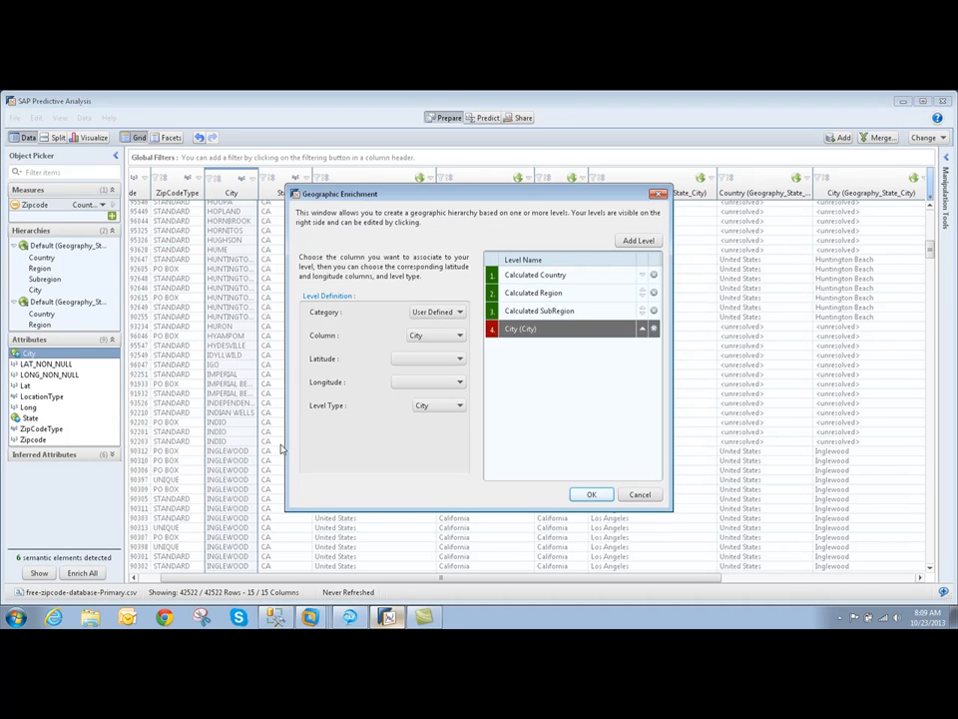
click(448, 361)
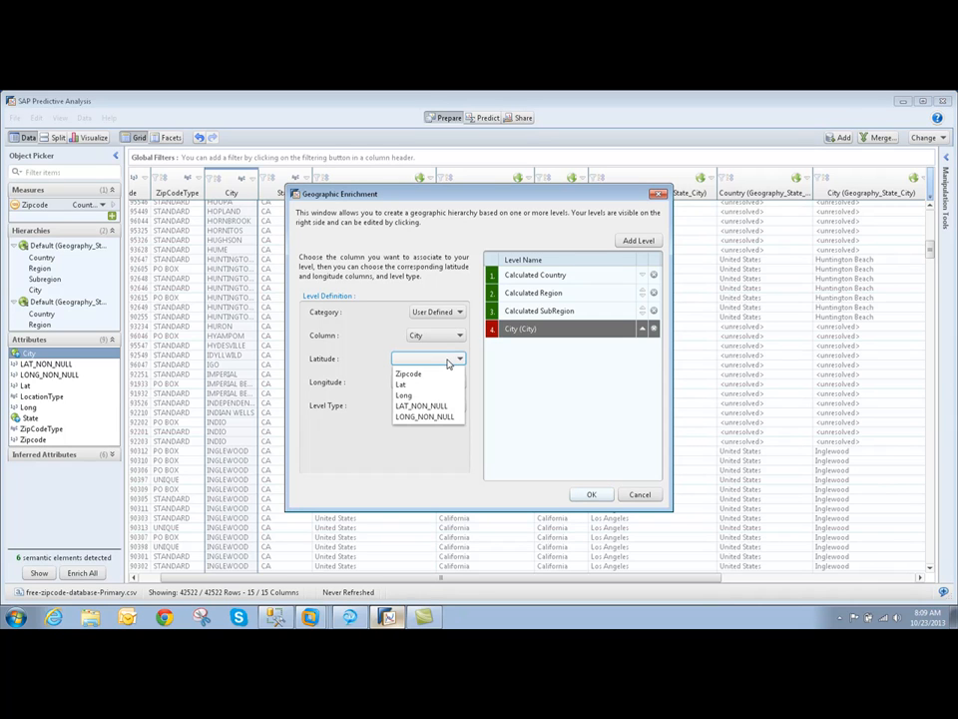
click(436, 411)
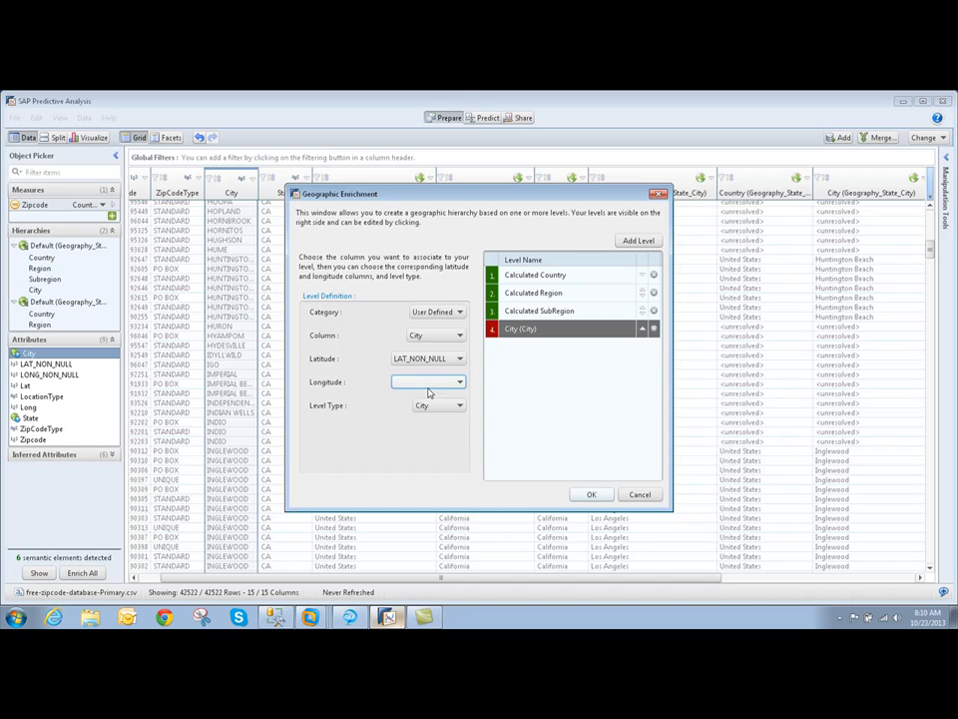
click(435, 382)
click(428, 439)
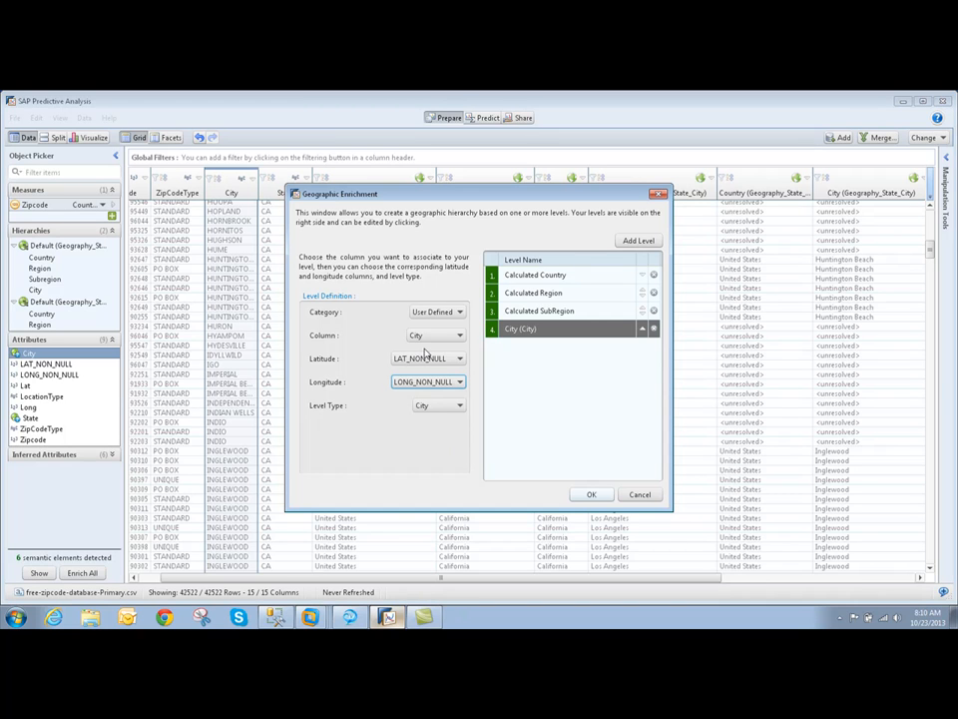
click(591, 494)
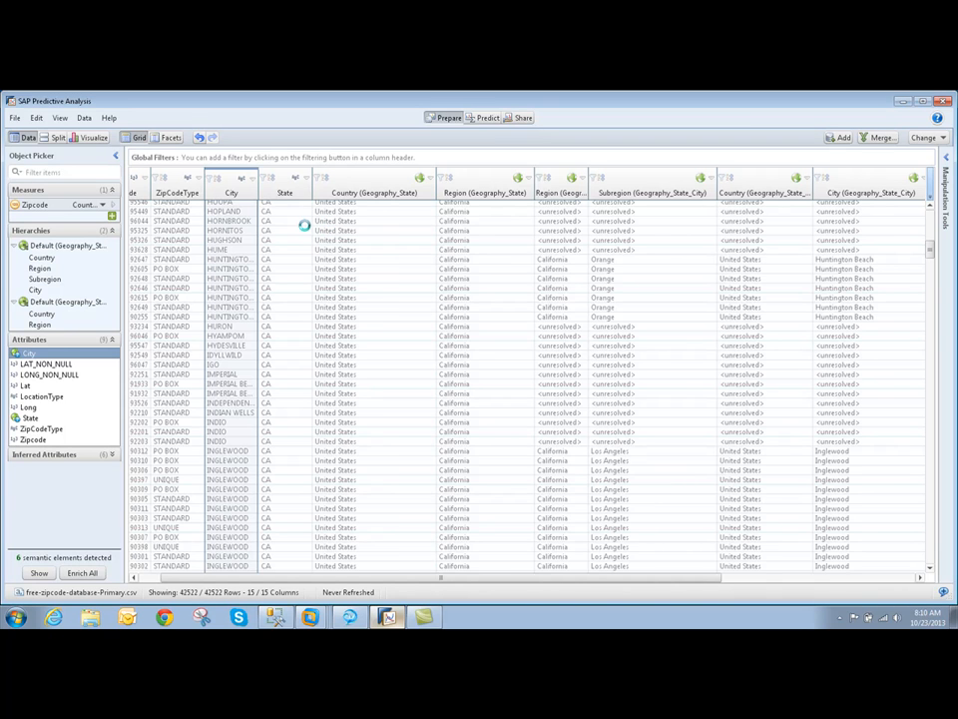
Move the Country (Geography_City) column between Subregion (Geography_City) and State in the data grid, and review the rows' geographic values.
drag(283, 186, 602, 187)
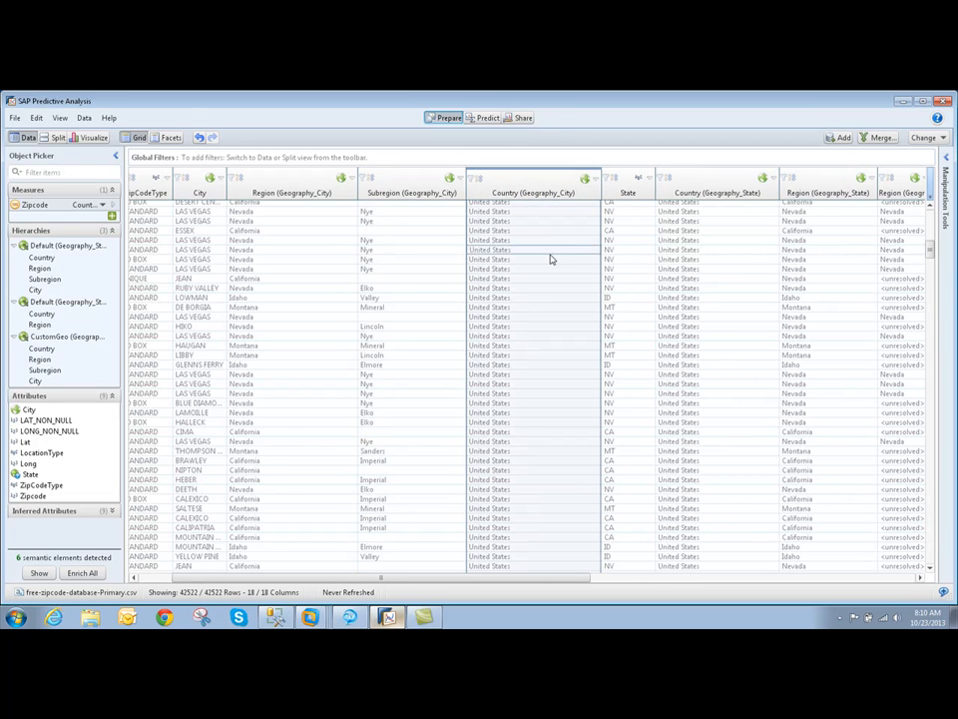
scroll(280, 238, up, 5)
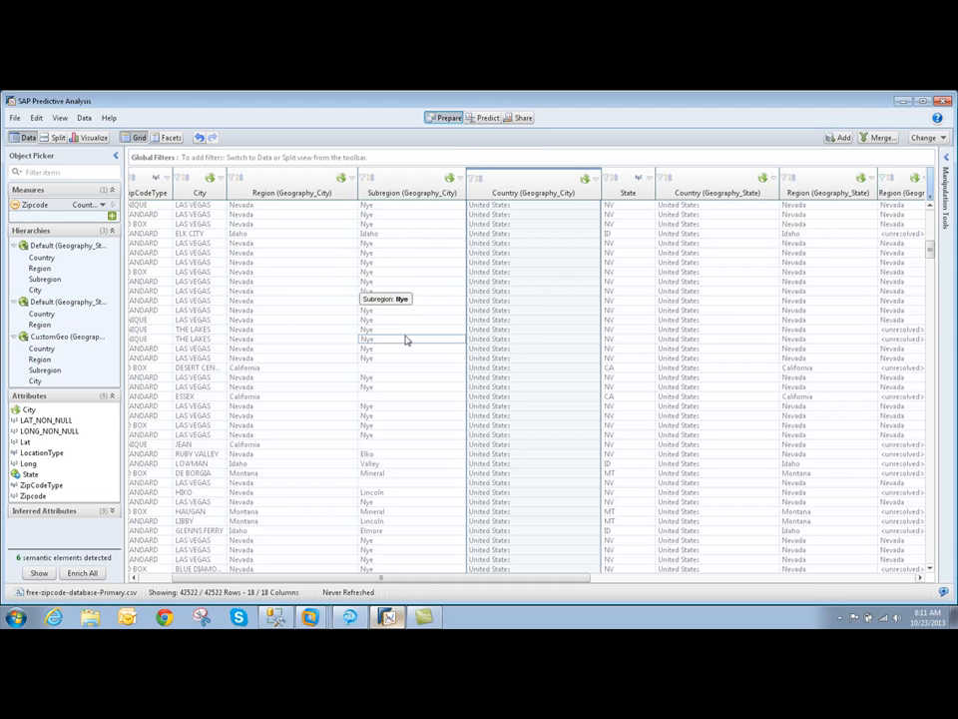
scroll(524, 337, down, 3)
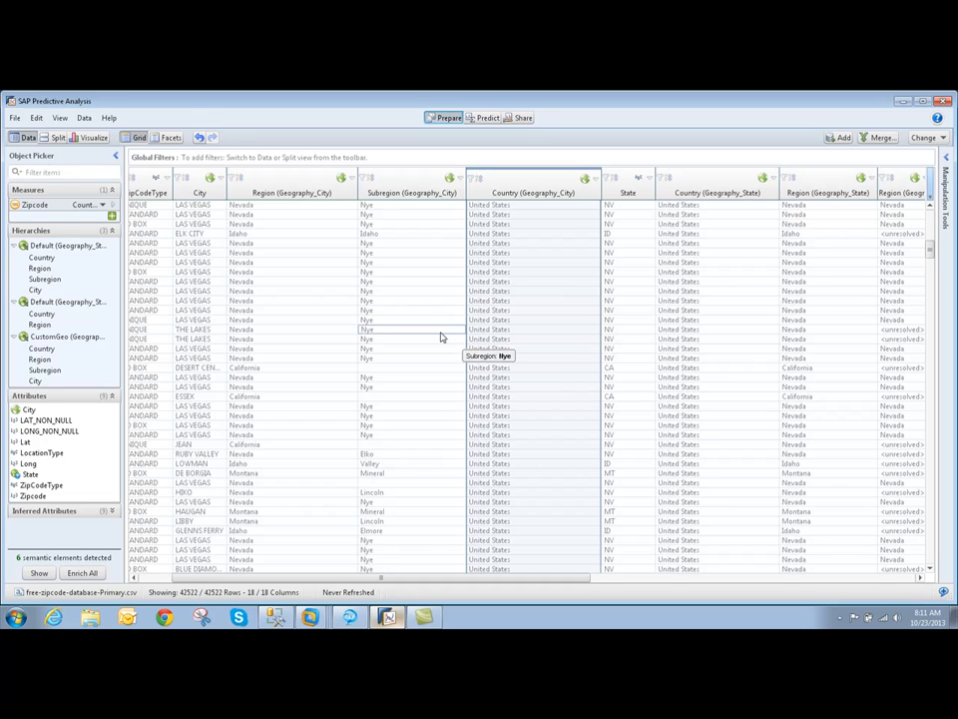
scroll(414, 388, down, 3)
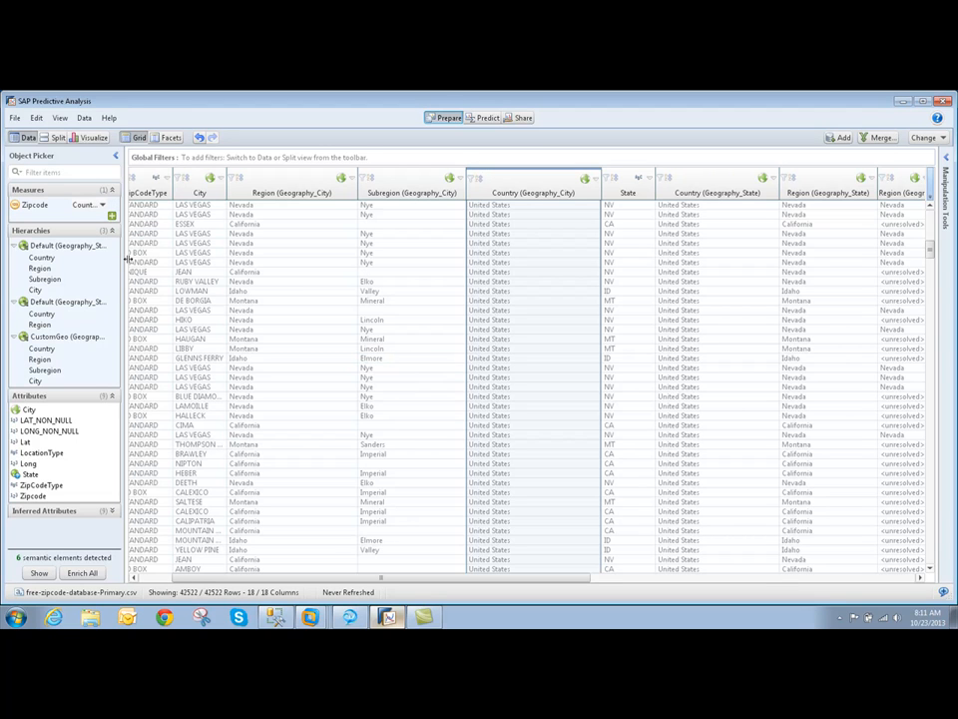
Widen the Object Picker and replace the map's geography with the City level of the CustomGeo (Geography_City) hierarchy.
drag(125, 267, 201, 267)
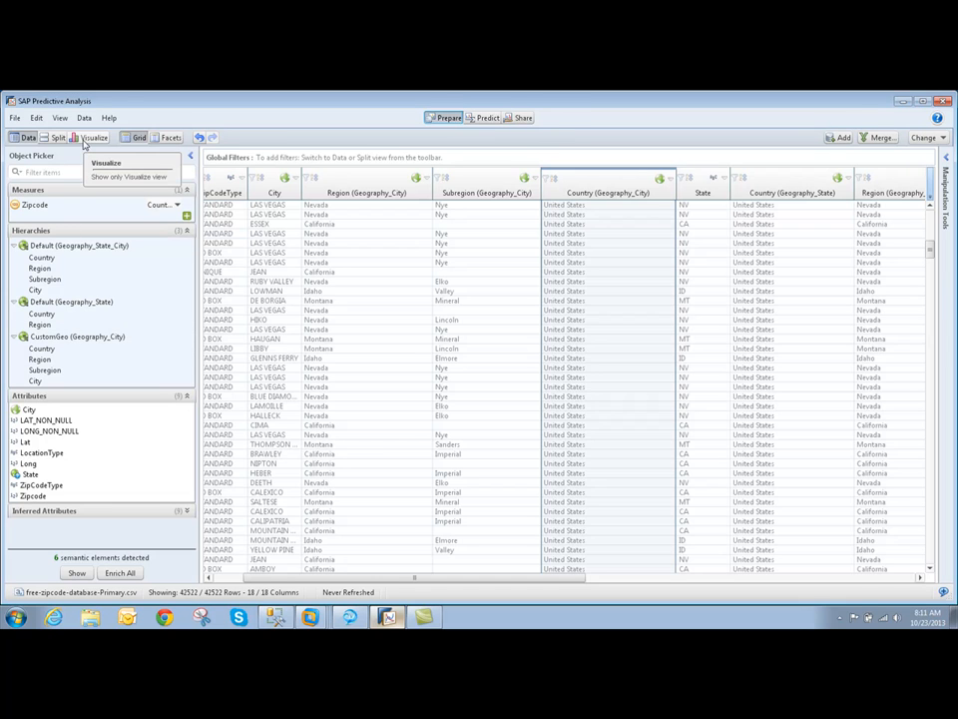
click(87, 138)
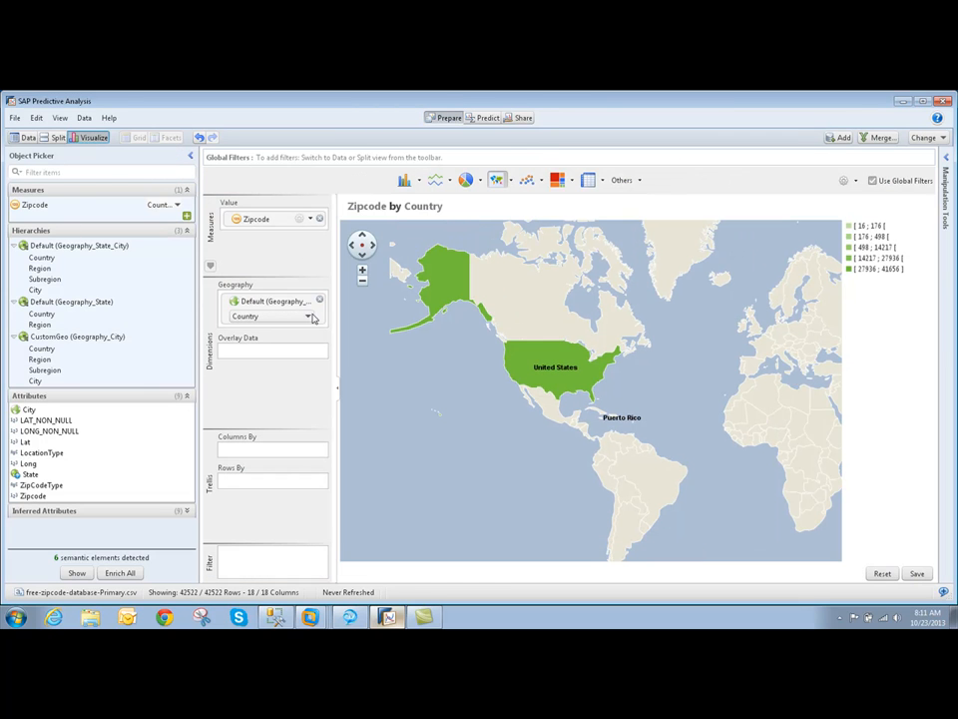
drag(314, 309, 104, 327)
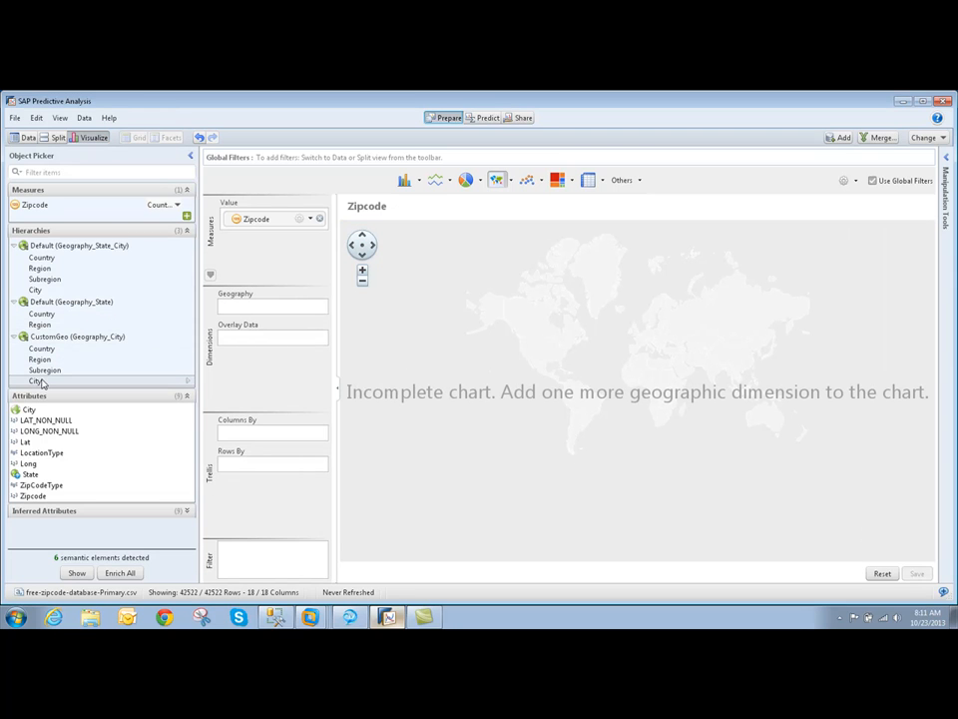
drag(42, 382, 257, 310)
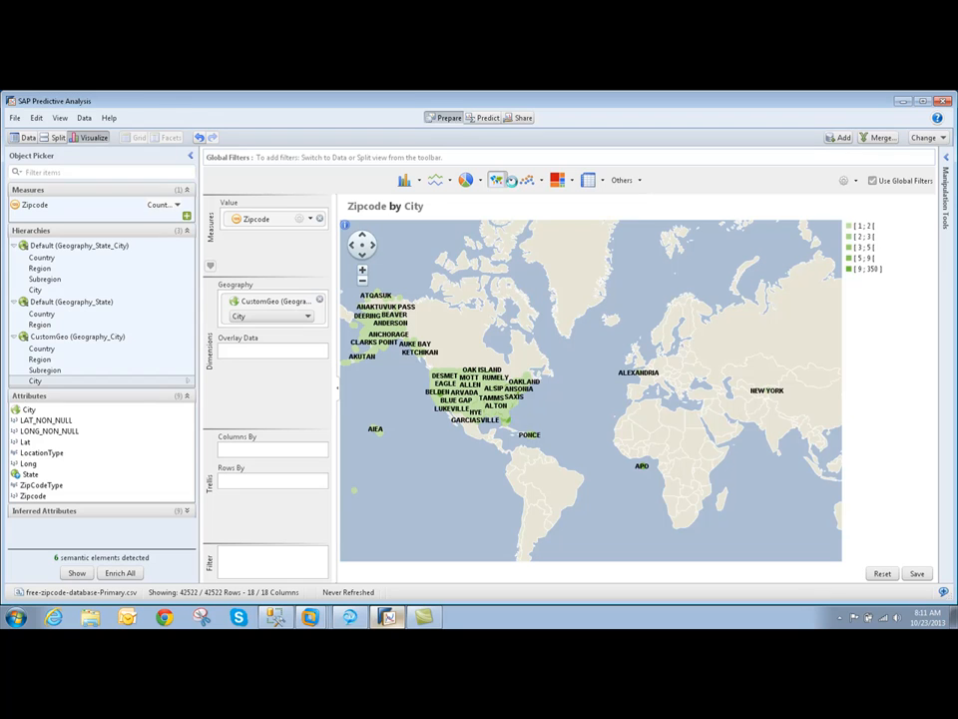
Change the Zipcode by City map to a Geographic Bubble Chart and inspect the city bubbles across the United States.
click(511, 180)
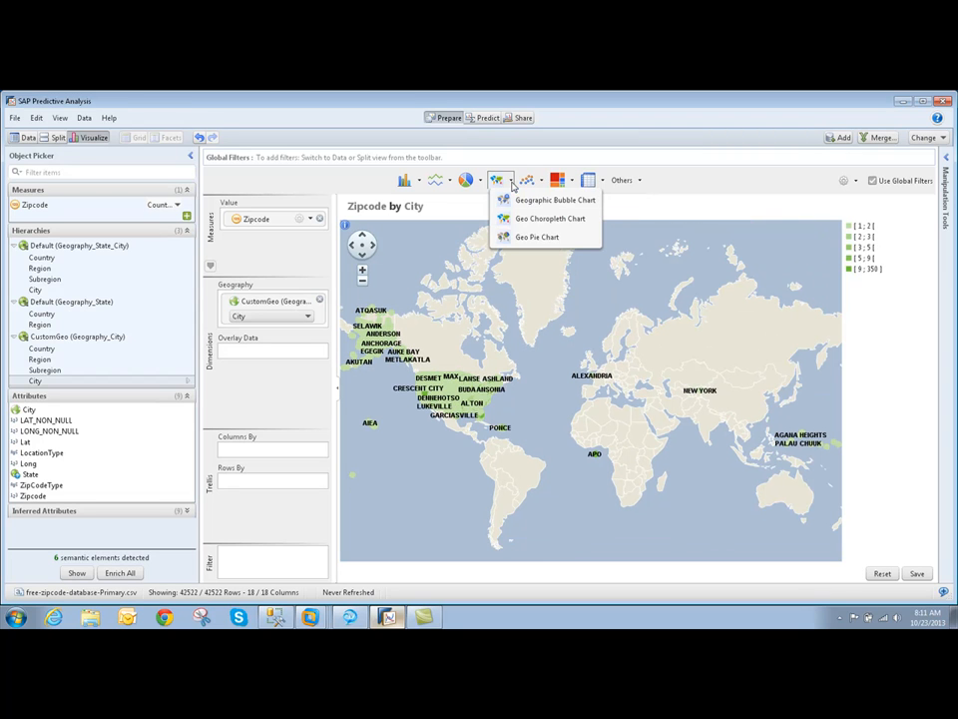
click(519, 197)
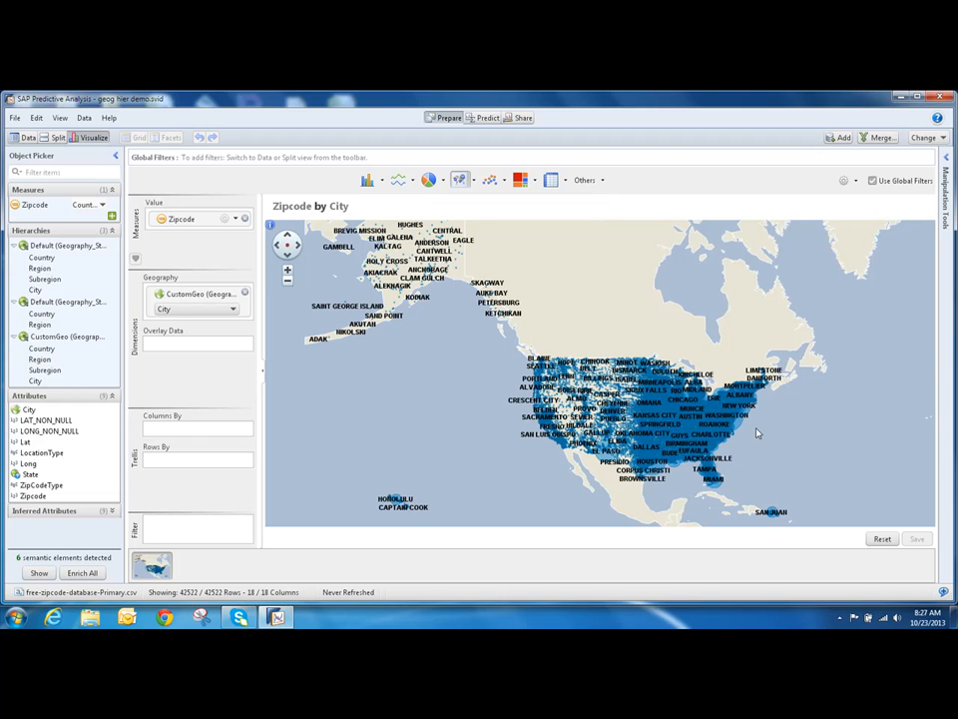
scroll(755, 433, up, 2)
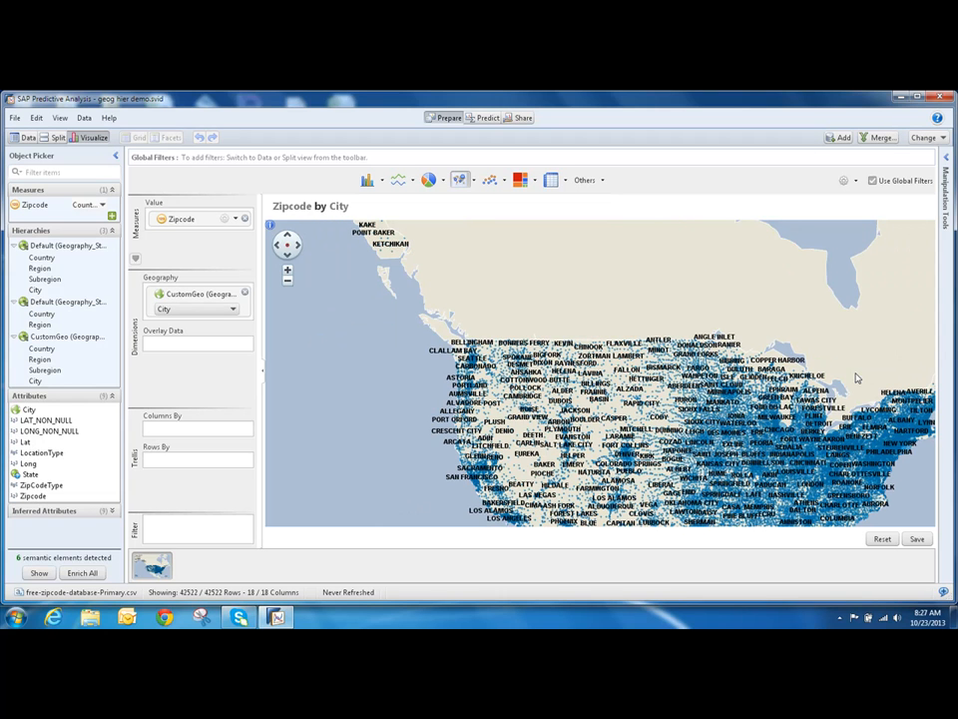